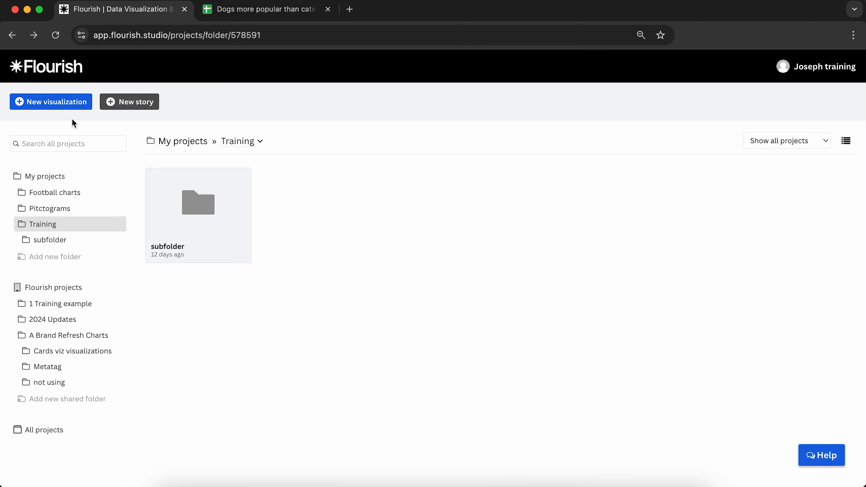
Start a new visualization and look through the chart and map template categories in the template gallery
{"action": "left_click", "coordinate": [70, 100]}
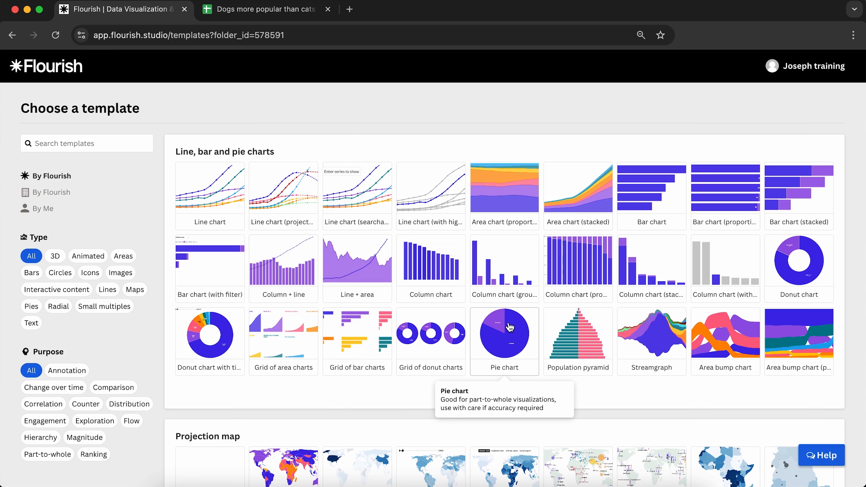
{"action": "scroll", "coordinate": [509, 328], "scroll_direction": "down", "scroll_amount": 4}
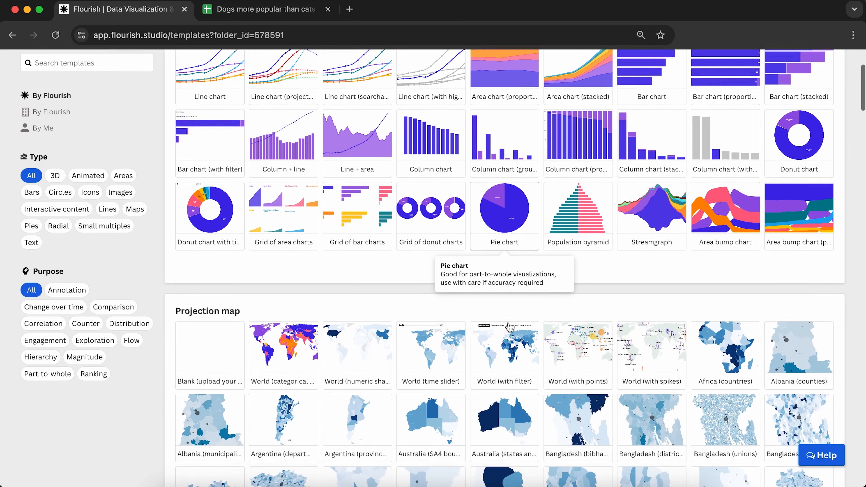
{"action": "scroll", "coordinate": [510, 327], "scroll_direction": "down", "scroll_amount": 3}
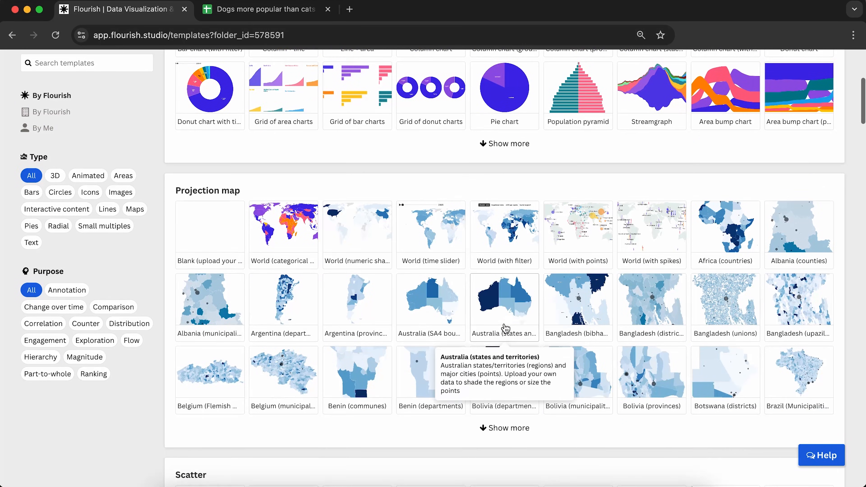
{"action": "scroll", "coordinate": [466, 282], "scroll_direction": "down", "scroll_amount": 7}
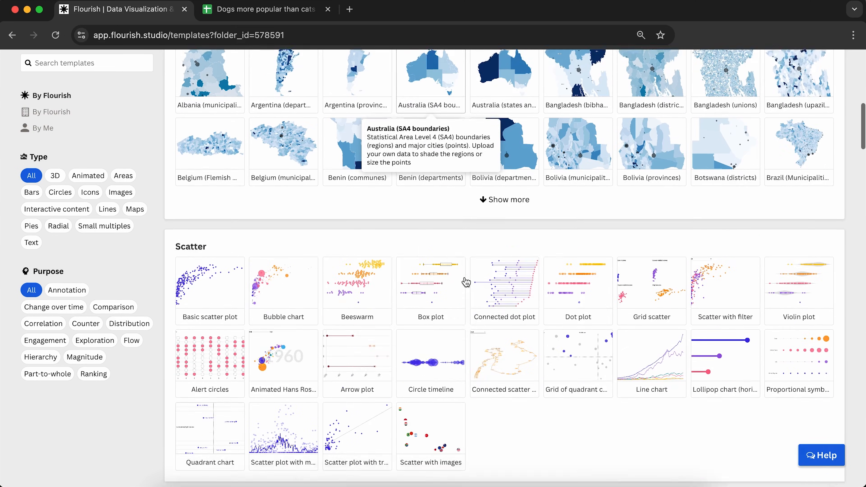
{"action": "scroll", "coordinate": [436, 267], "scroll_direction": "down", "scroll_amount": 8}
{"action": "scroll", "coordinate": [436, 263], "scroll_direction": "down", "scroll_amount": 8}
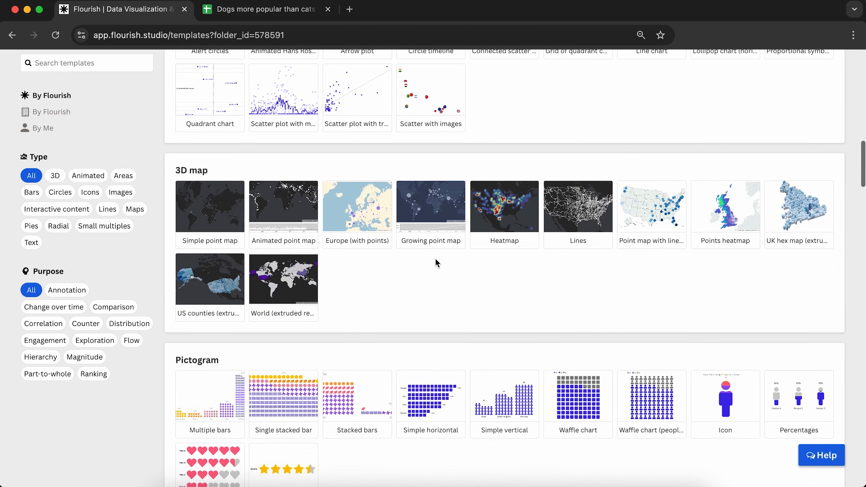
{"action": "scroll", "coordinate": [435, 258], "scroll_direction": "down", "scroll_amount": 5}
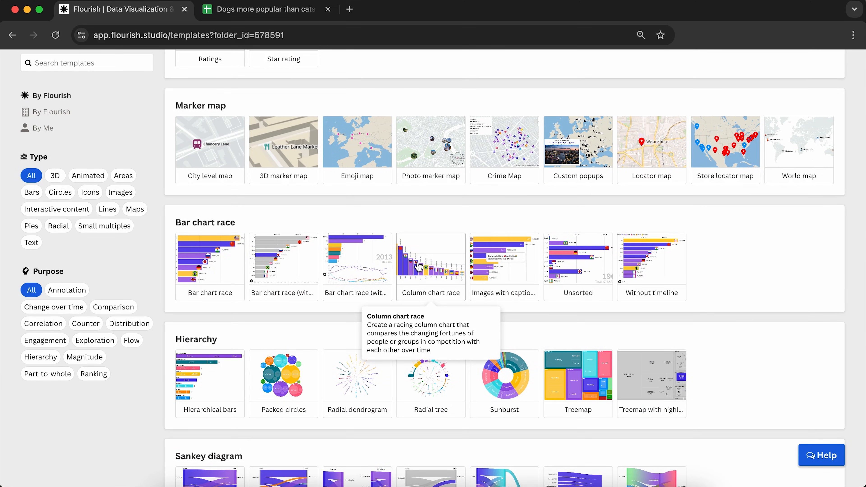
{"action": "scroll", "coordinate": [426, 266], "scroll_direction": "down", "scroll_amount": 3}
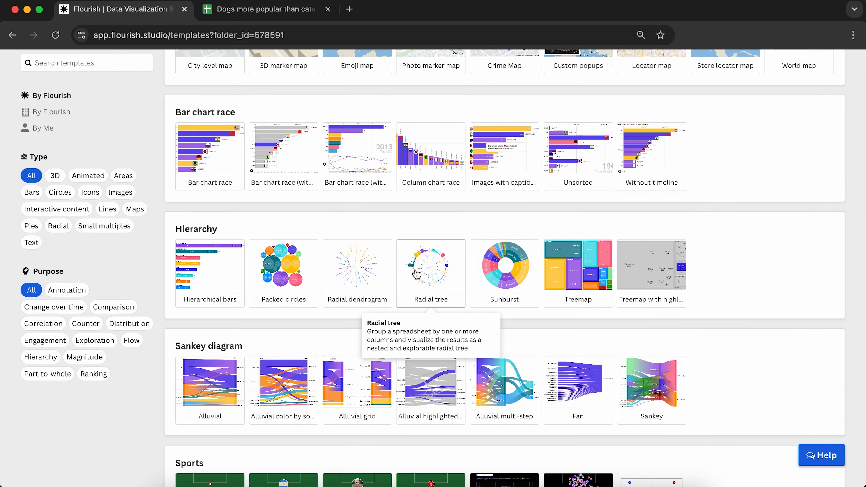
{"action": "scroll", "coordinate": [415, 274], "scroll_direction": "down", "scroll_amount": 3}
{"action": "scroll", "coordinate": [414, 275], "scroll_direction": "down", "scroll_amount": 20}
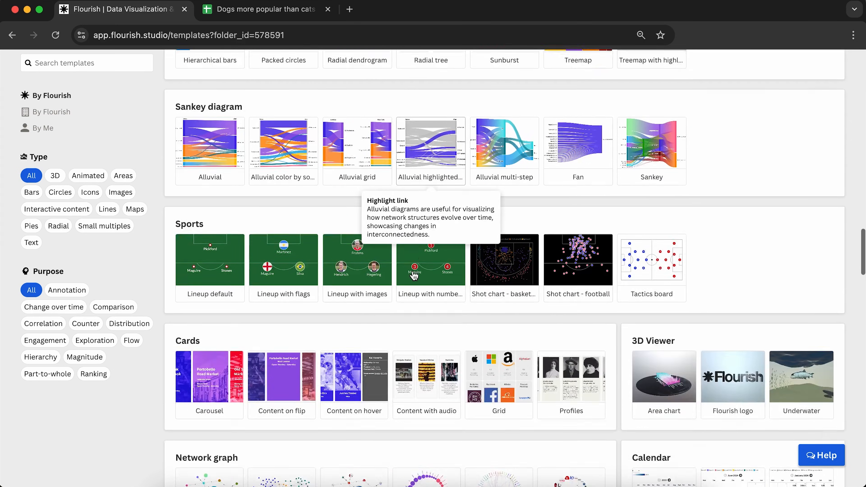
{"action": "scroll", "coordinate": [413, 275], "scroll_direction": "down", "scroll_amount": 9}
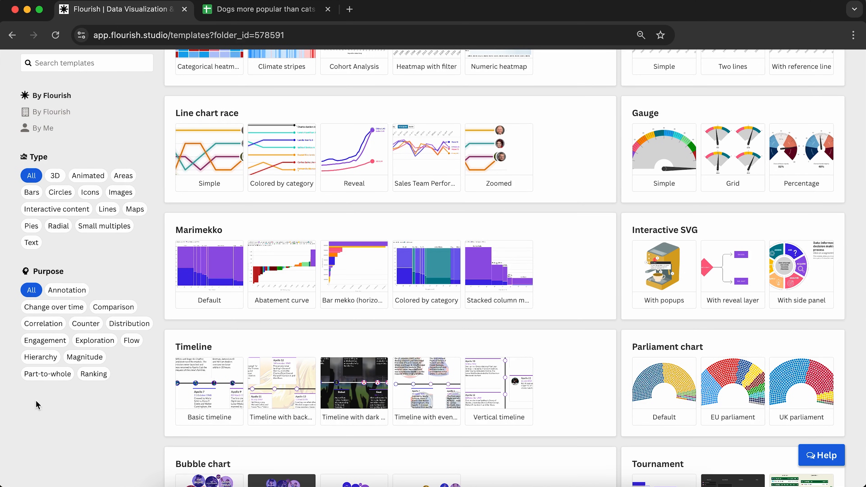
Filter the templates by the Part-to-whole purpose, compare with Change over time, and show all purposes again
{"action": "left_click", "coordinate": [47, 374]}
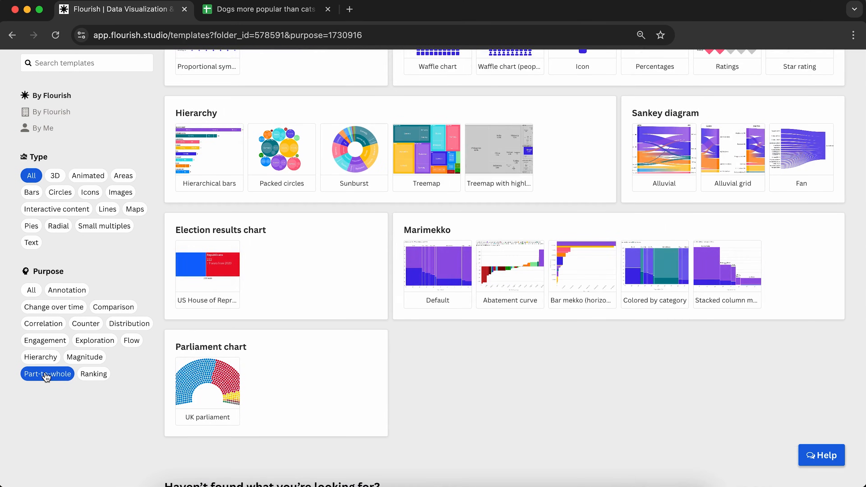
{"action": "left_click", "coordinate": [53, 307]}
{"action": "scroll", "coordinate": [295, 257], "scroll_direction": "up", "scroll_amount": 7}
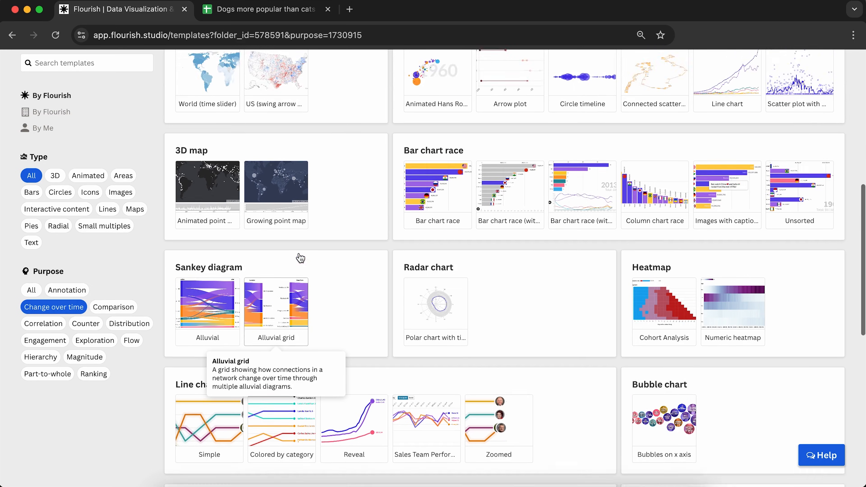
{"action": "scroll", "coordinate": [300, 258], "scroll_direction": "up", "scroll_amount": 3}
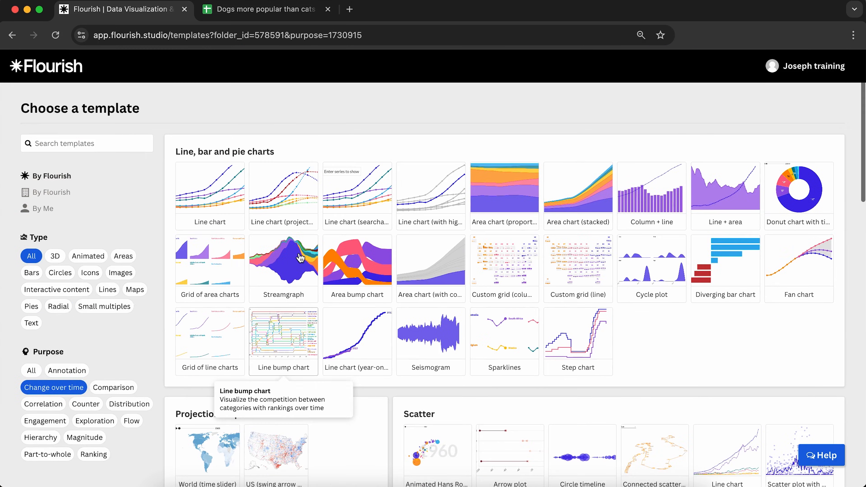
{"action": "left_click", "coordinate": [31, 371]}
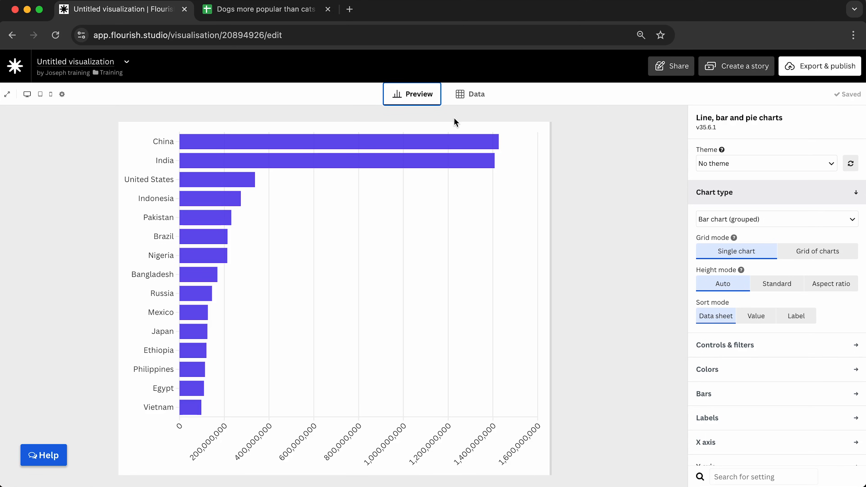
Clear all the sample country and population data from the bar chart's data sheet
{"action": "left_click", "coordinate": [466, 94]}
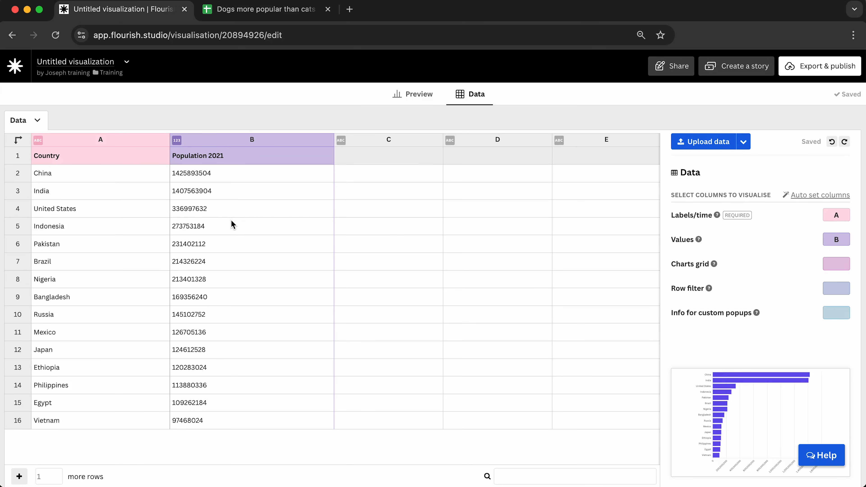
{"action": "left_click", "coordinate": [119, 156]}
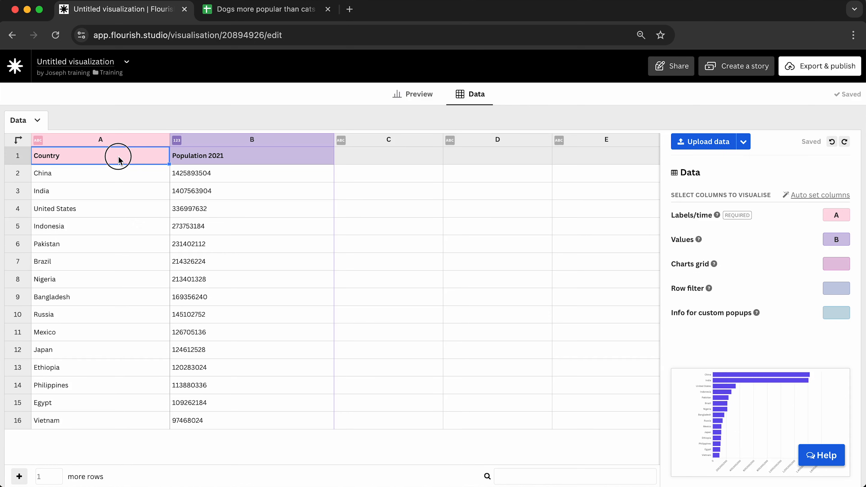
{"action": "key", "text": "super+a"}
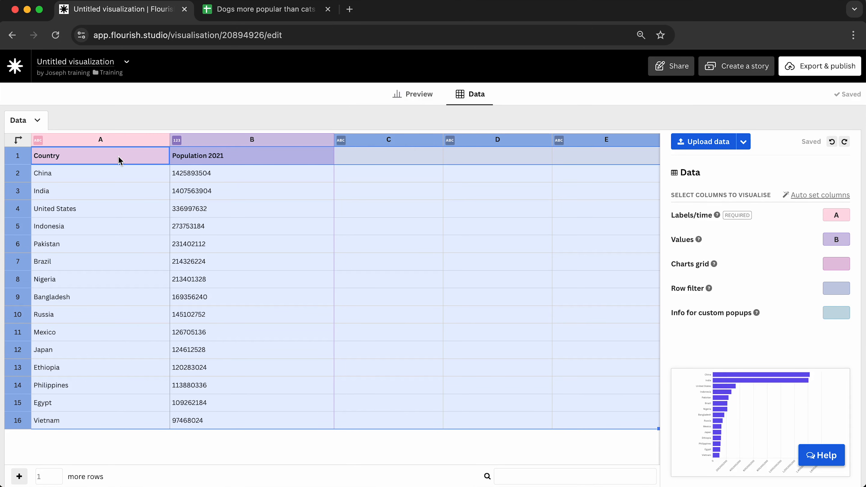
{"action": "key", "text": "BackSpace"}
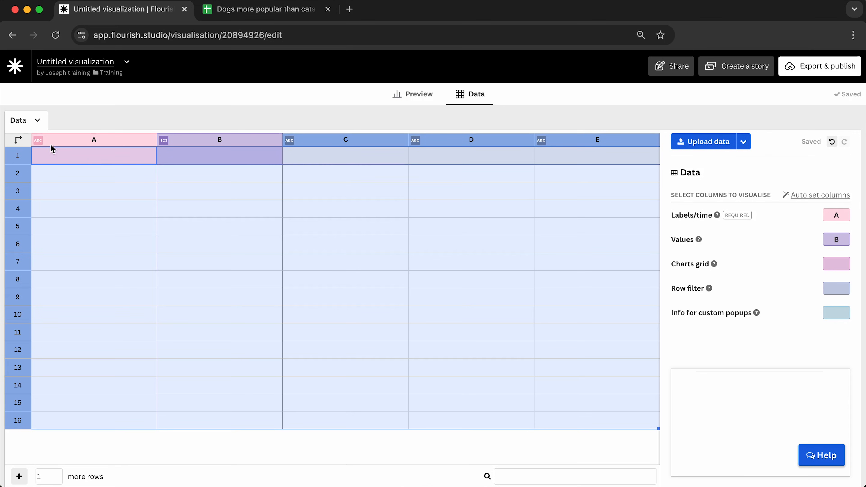
{"action": "left_click", "coordinate": [37, 121]}
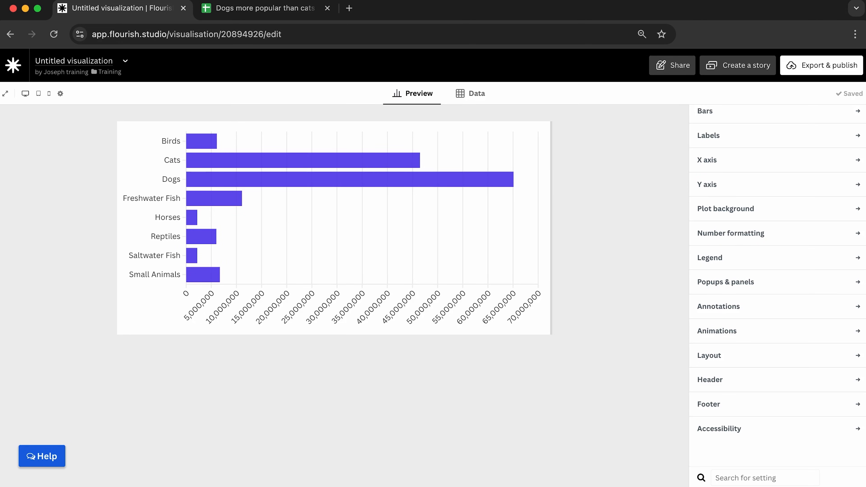
Set the chart's header title to "Dogs more popular than cats in the USA"
{"action": "left_click", "coordinate": [725, 383]}
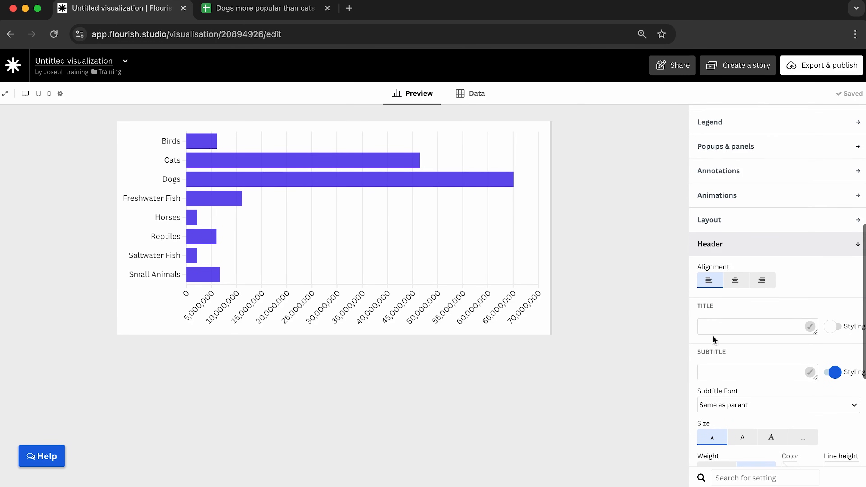
{"action": "left_click", "coordinate": [729, 327]}
{"action": "type", "text": "Dogs more popular than cats in the USA"}
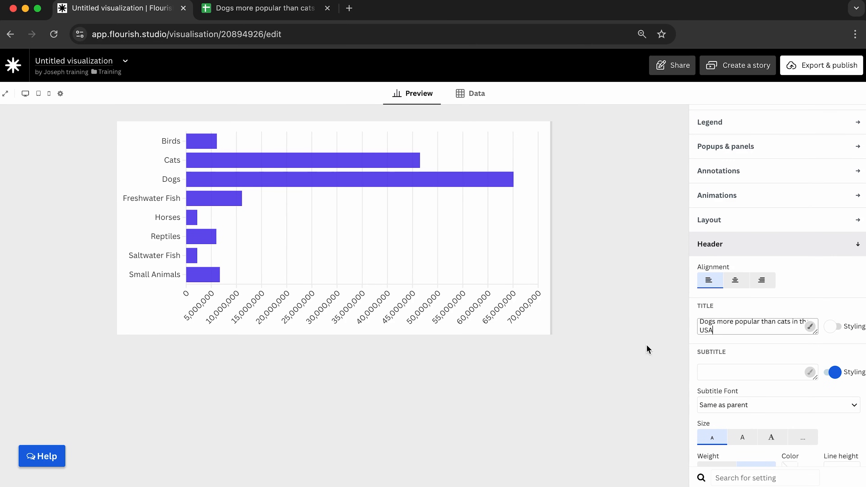
Copy "Most popular pets in the USA by number of households" from cell E2 in Google Sheets into the Flourish chart's subtitle
{"action": "left_click", "coordinate": [280, 13]}
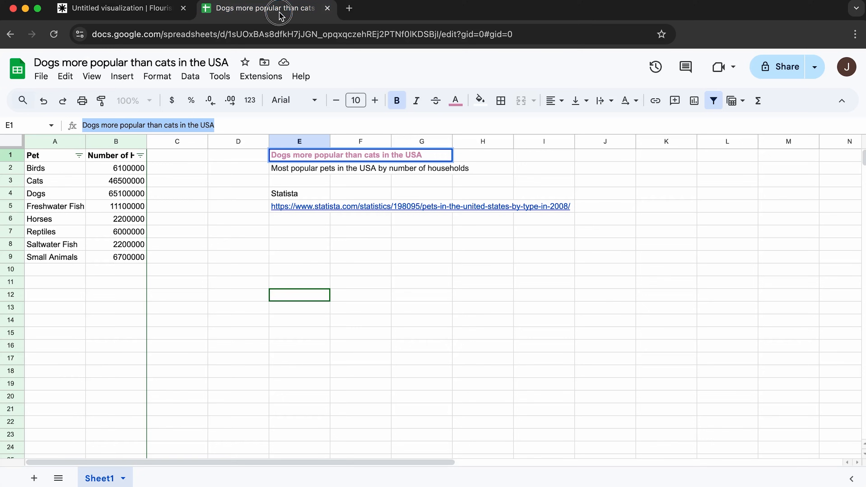
{"action": "left_click", "coordinate": [303, 171]}
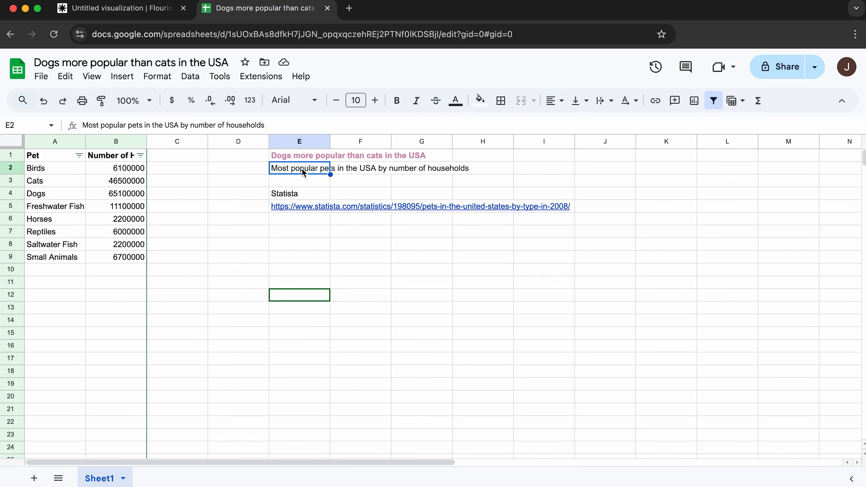
{"action": "key", "text": "super+c"}
{"action": "left_click", "coordinate": [154, 8]}
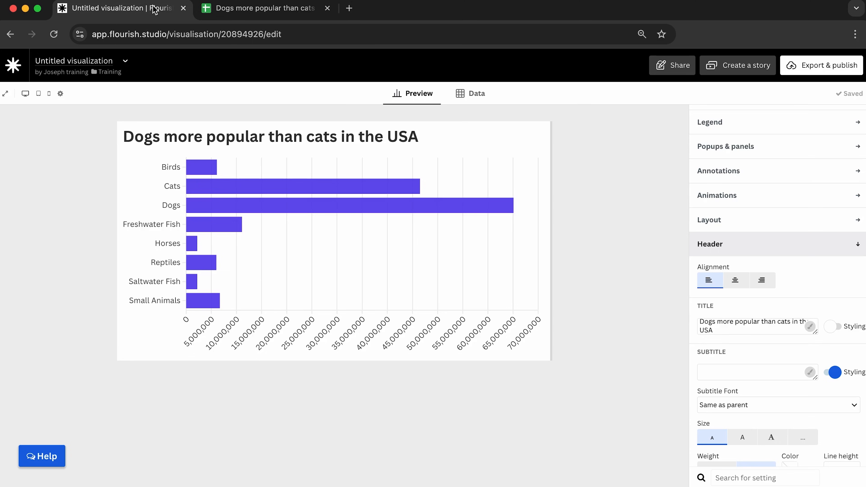
{"action": "left_click", "coordinate": [737, 371]}
{"action": "key", "text": "super+v"}
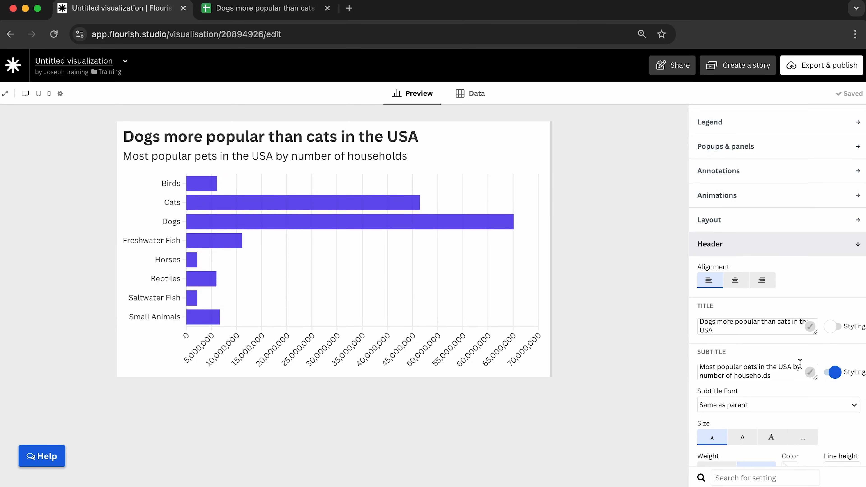
{"action": "scroll", "coordinate": [784, 352], "scroll_direction": "down", "scroll_amount": 3}
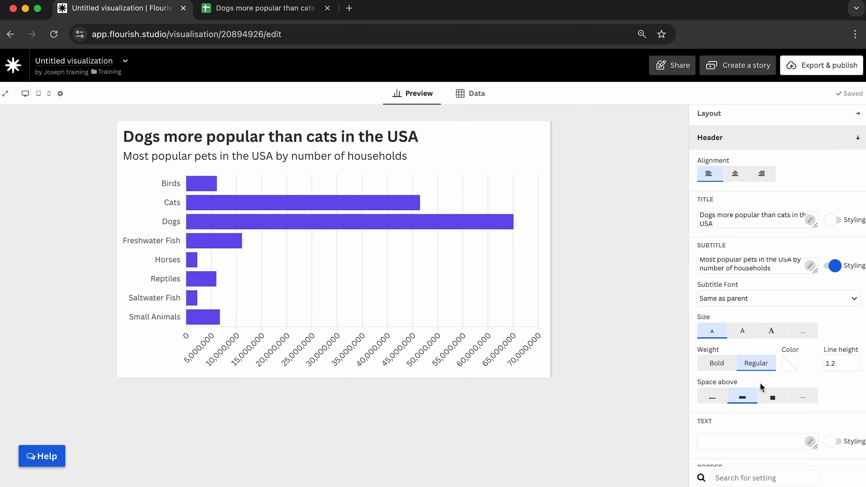
{"action": "left_click", "coordinate": [743, 138]}
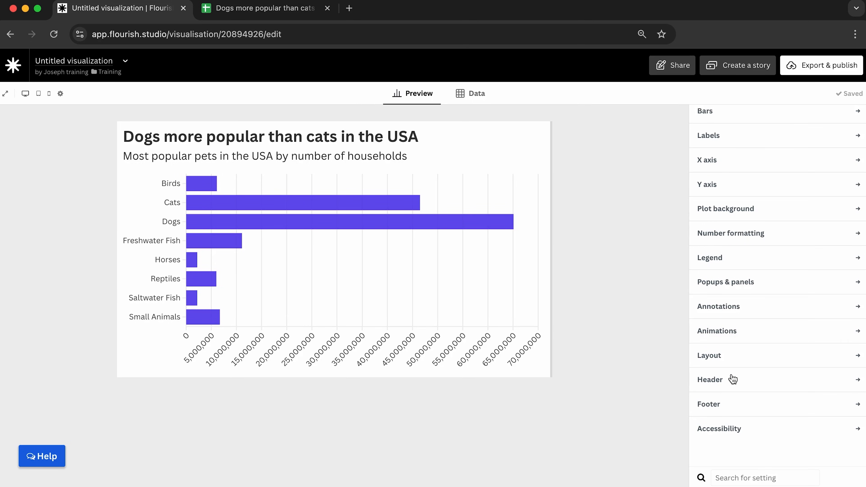
Search the settings for "source" and set the footer's source name to Statista
{"action": "left_click", "coordinate": [758, 477]}
{"action": "type", "text": "source"}
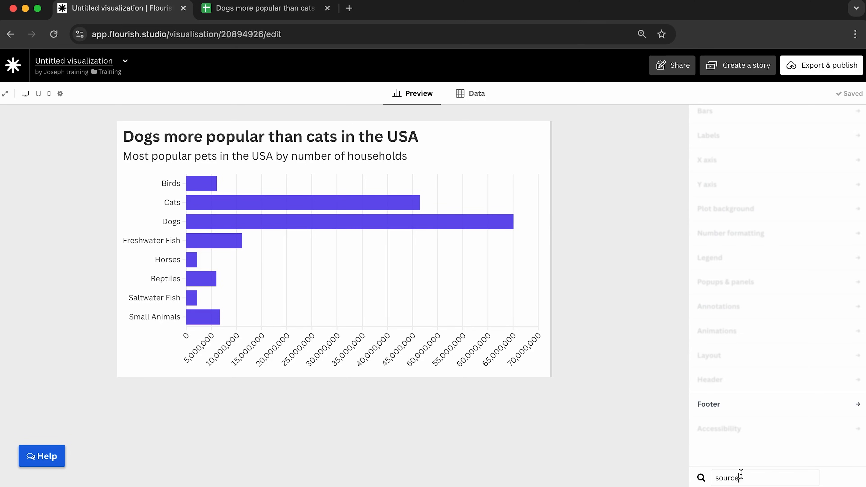
{"action": "left_click", "coordinate": [731, 405]}
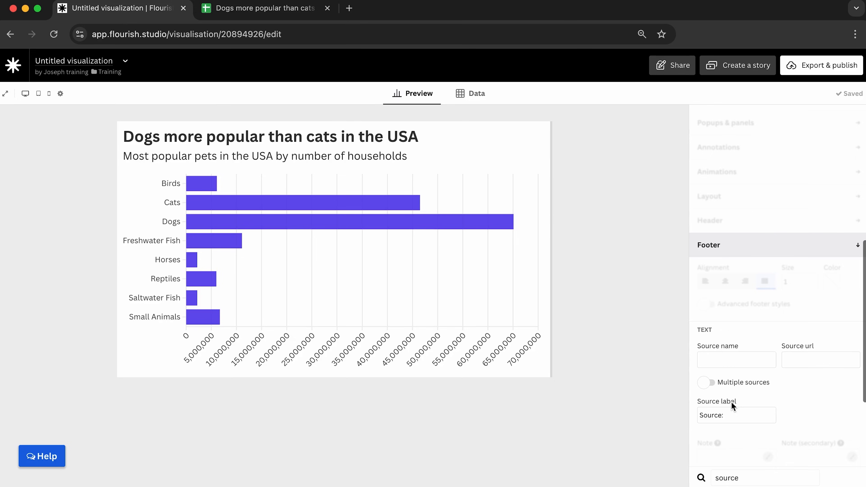
{"action": "left_click", "coordinate": [728, 302]}
{"action": "type", "text": "Statista"}
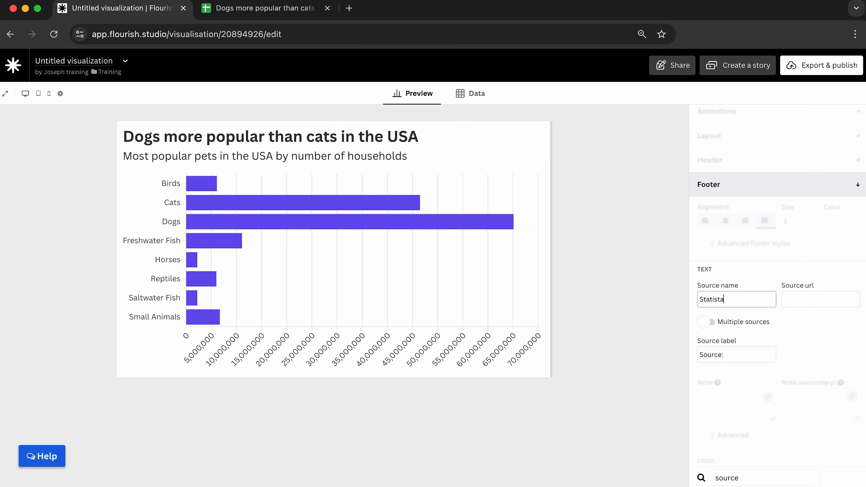
{"action": "left_click", "coordinate": [628, 303]}
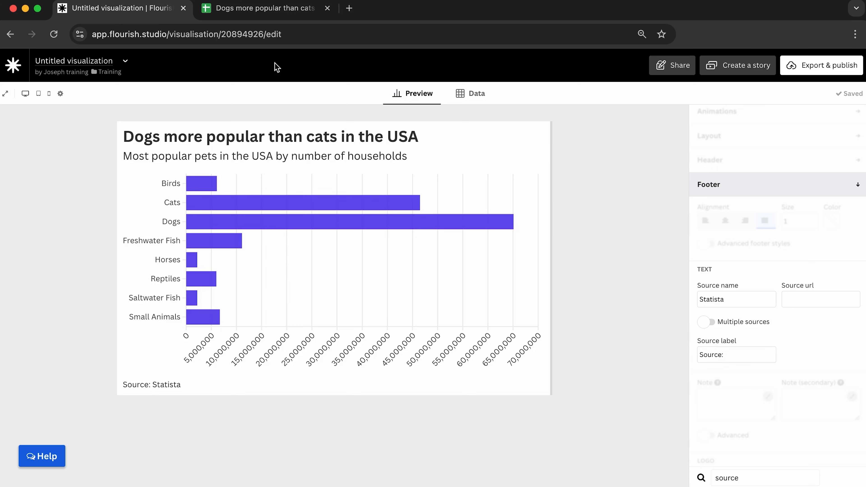
Copy the Statista link from cell E5 in Google Sheets into the Flourish chart footer's source URL
{"action": "left_click", "coordinate": [286, 8]}
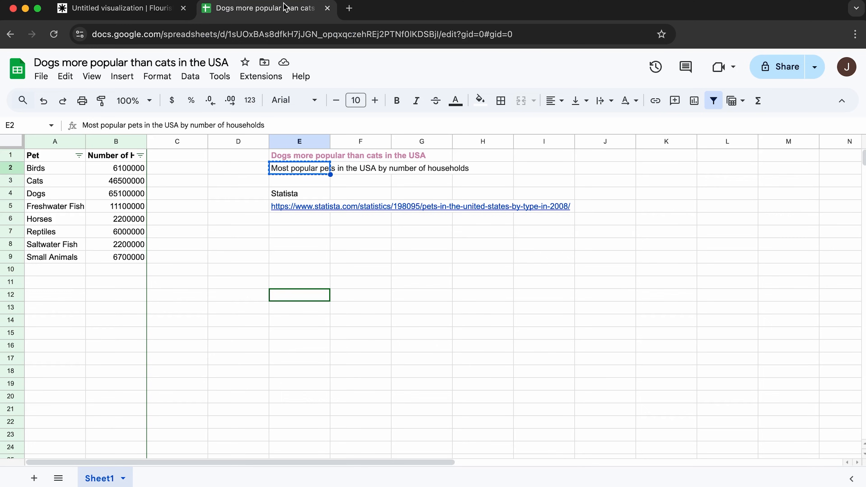
{"action": "left_click", "coordinate": [306, 210]}
{"action": "key", "text": "ctrl+c"}
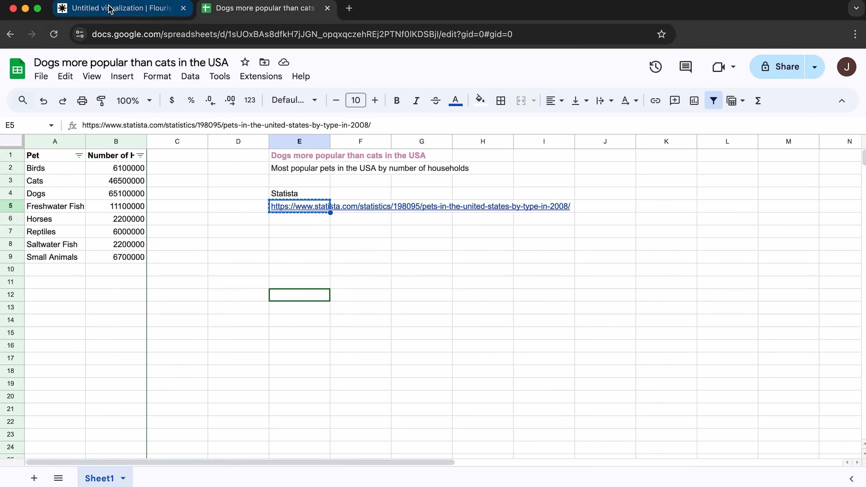
{"action": "left_click", "coordinate": [111, 8]}
{"action": "left_click", "coordinate": [809, 300]}
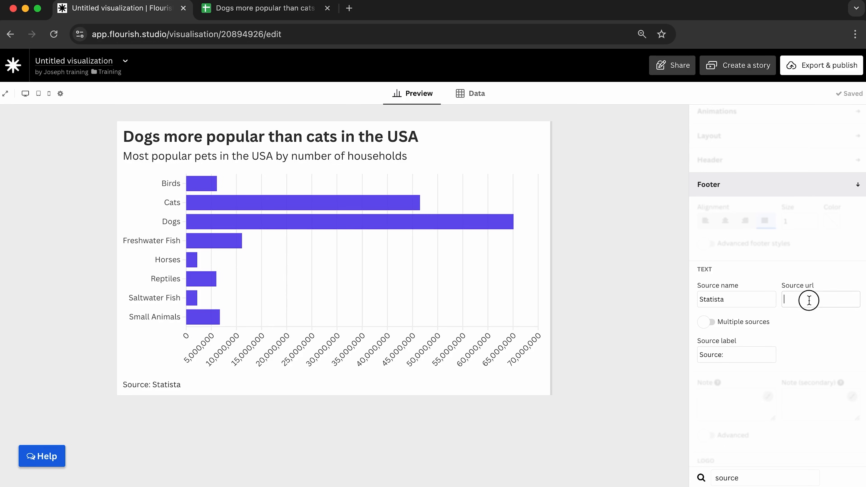
{"action": "key", "text": "ctrl+v"}
{"action": "left_click", "coordinate": [637, 395]}
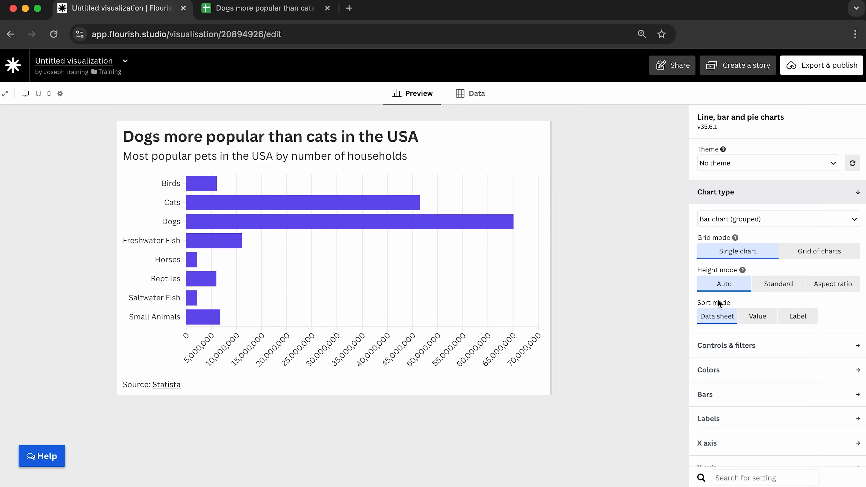
Set the bar chart's sort mode to Value
{"action": "left_click", "coordinate": [759, 317]}
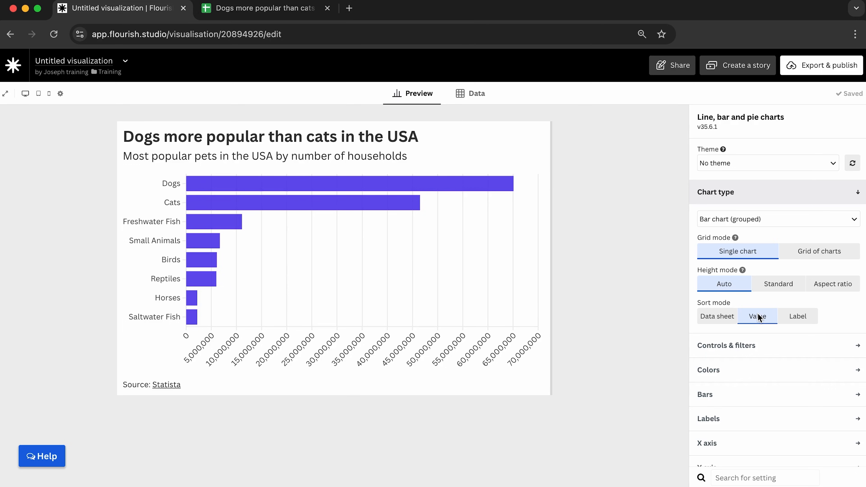
Set the chart's sort mode to Data sheet and sort the data by the Number of Households column in descending order
{"action": "left_click", "coordinate": [718, 318]}
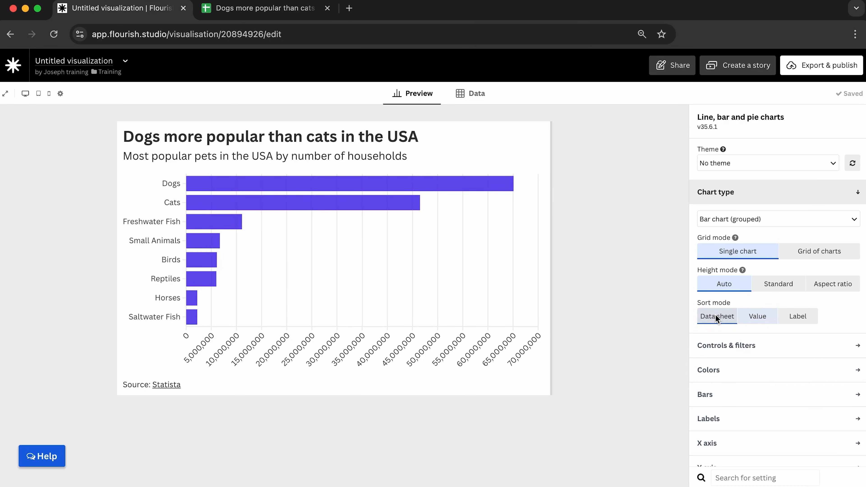
{"action": "left_click", "coordinate": [480, 101]}
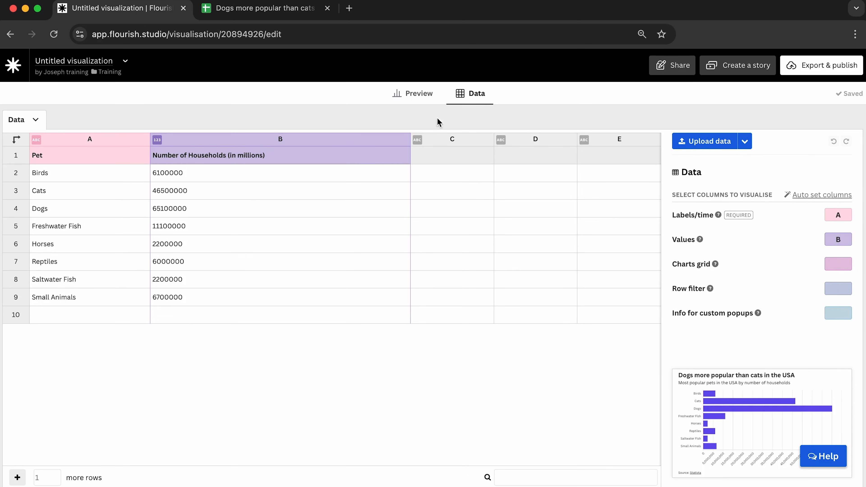
{"action": "left_click", "coordinate": [406, 142]}
{"action": "left_click", "coordinate": [468, 227]}
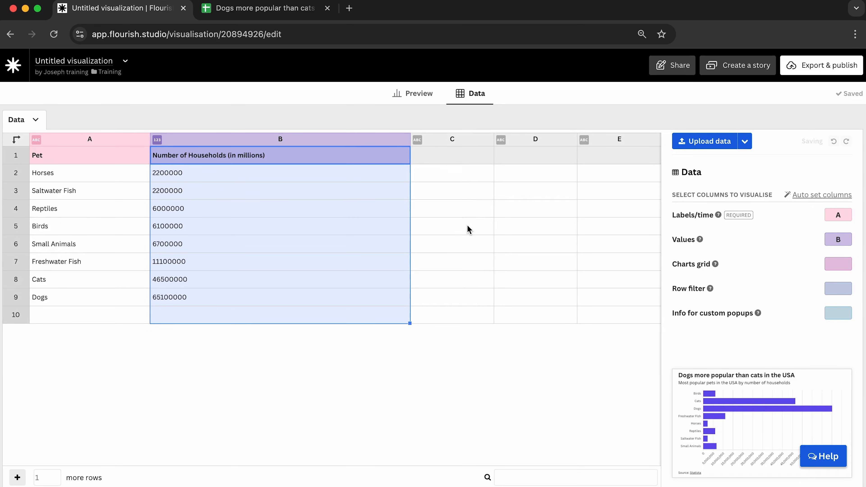
{"action": "left_click", "coordinate": [408, 140]}
{"action": "left_click", "coordinate": [447, 243]}
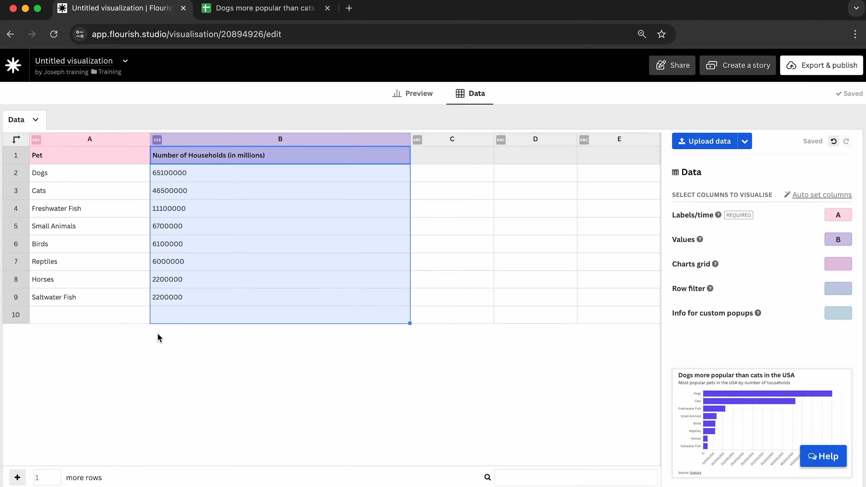
Add an "Other" row below Saltwater Fish in the data sheet, copying the Freshwater Fish value into it
{"action": "left_click", "coordinate": [111, 315]}
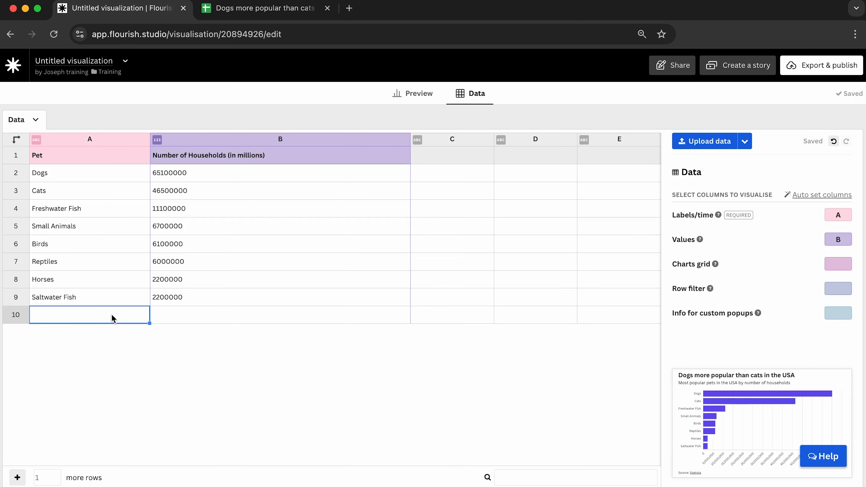
{"action": "type", "text": "Other"}
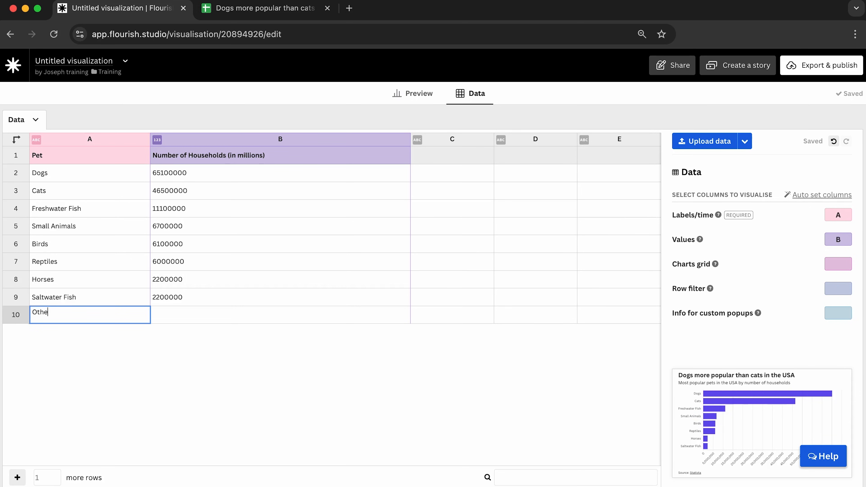
{"action": "left_click", "coordinate": [195, 312]}
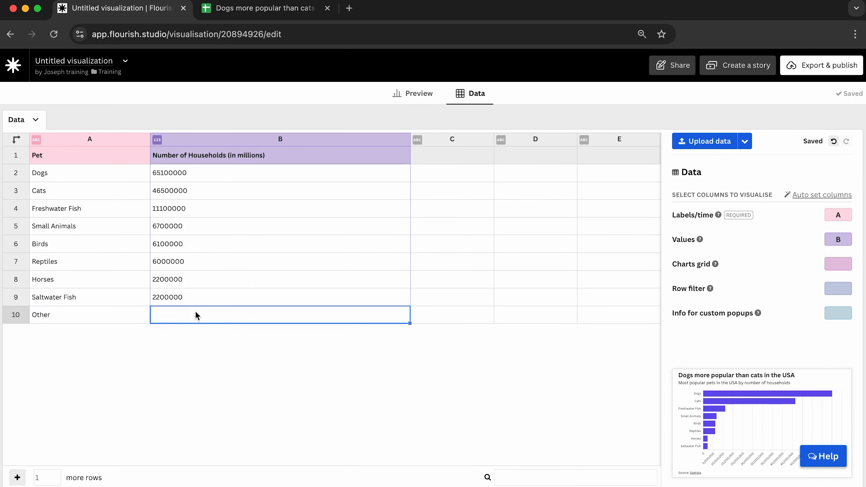
{"action": "left_click", "coordinate": [182, 208]}
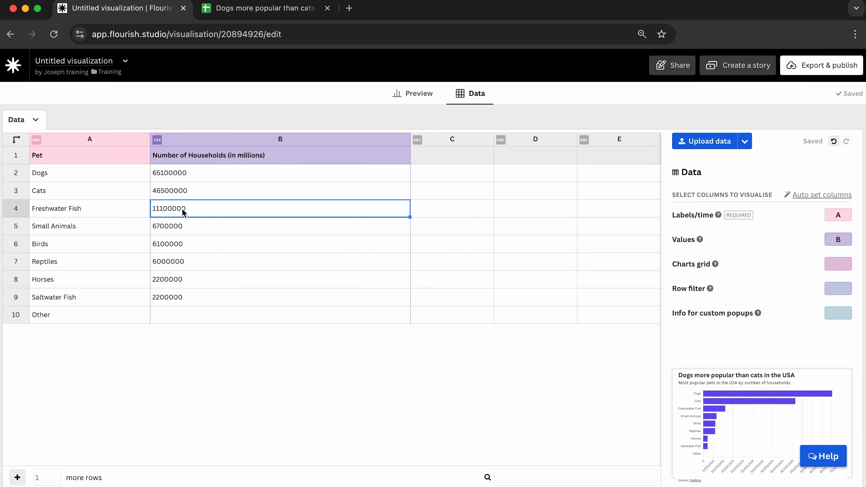
{"action": "left_click", "coordinate": [174, 309]}
{"action": "key", "text": "ctrl+v"}
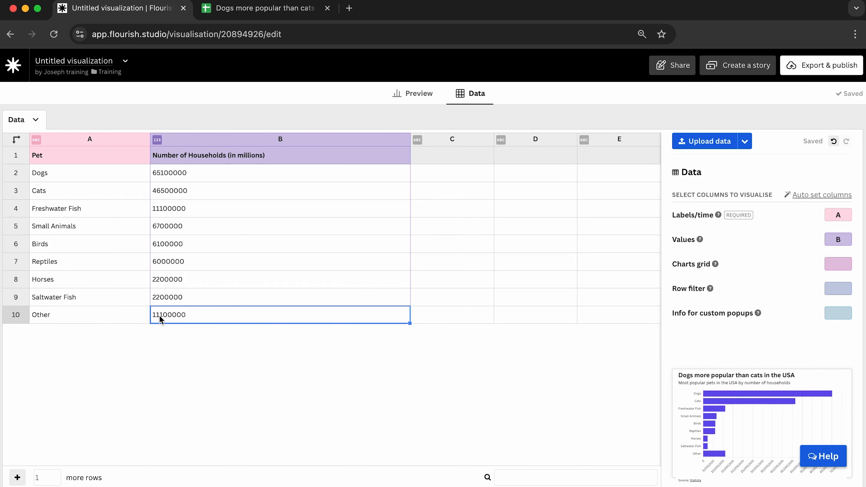
Change the number of households in the Other row to 12100000
{"action": "double_click", "coordinate": [159, 315]}
{"action": "key", "text": "BackSpace"}
{"action": "type", "text": "2"}
{"action": "left_click", "coordinate": [257, 285]}
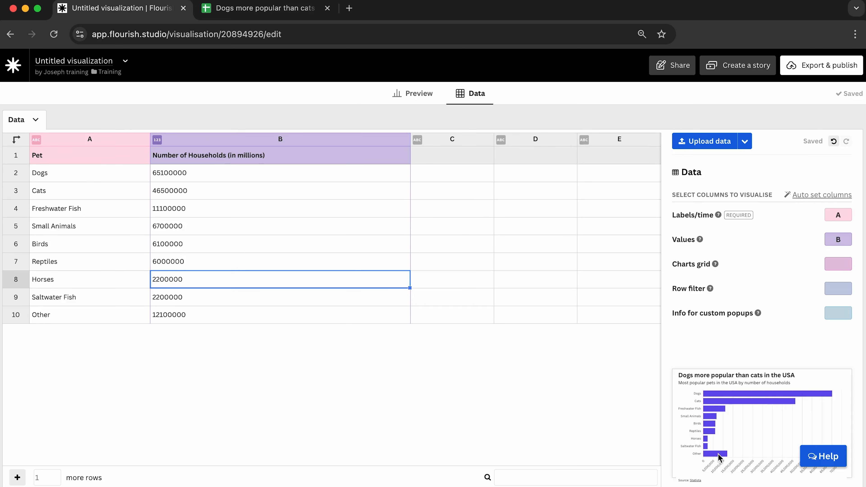
Remove the Other row from the data sheet
{"action": "left_click", "coordinate": [16, 315]}
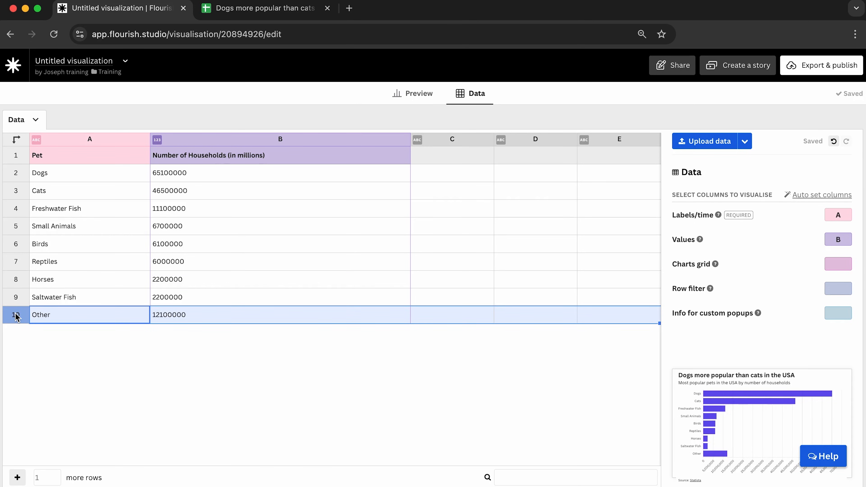
{"action": "right_click", "coordinate": [16, 315]}
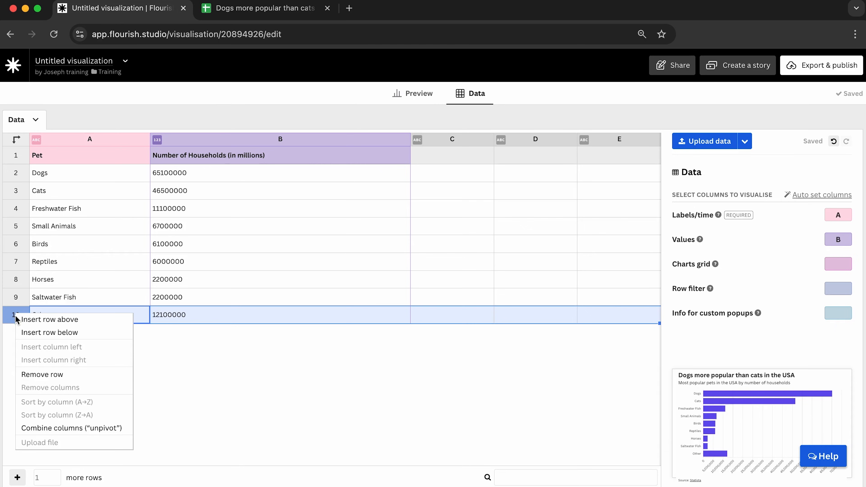
{"action": "left_click", "coordinate": [44, 376]}
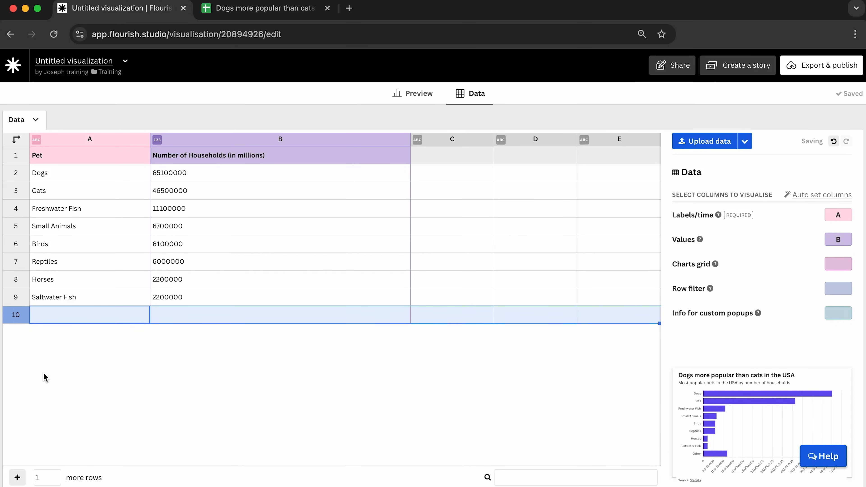
Return to the chart preview and show labels on the data points of the bars
{"action": "left_click", "coordinate": [412, 95]}
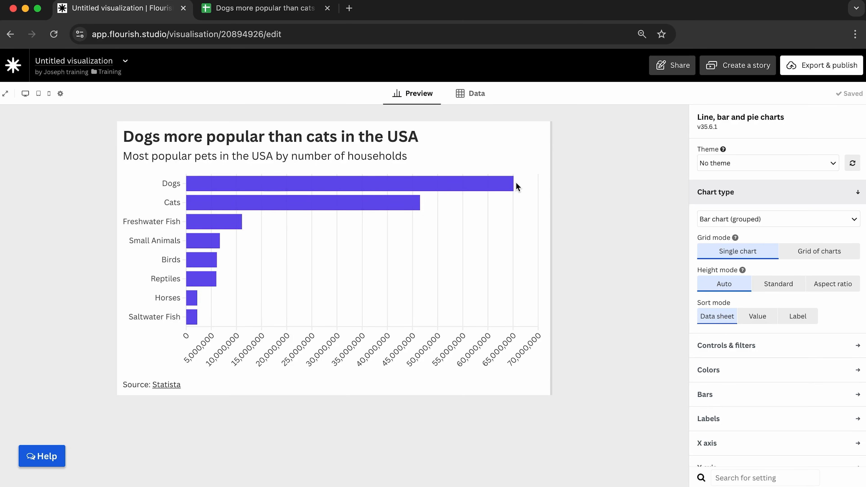
{"action": "mouse_move", "coordinate": [512, 184]}
{"action": "scroll", "coordinate": [779, 368], "scroll_direction": "down", "scroll_amount": 5}
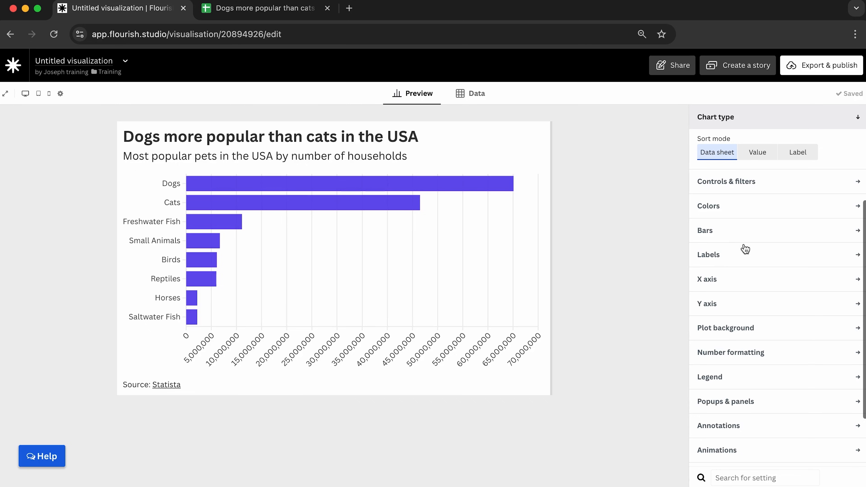
{"action": "left_click", "coordinate": [725, 257]}
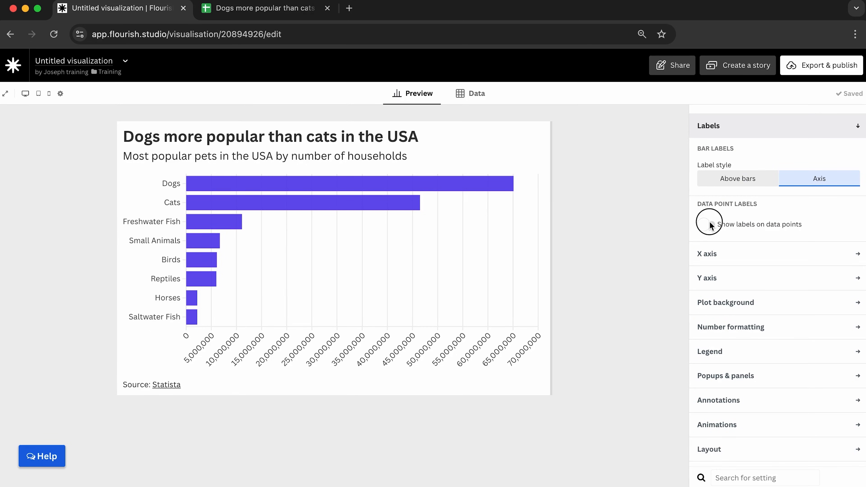
{"action": "left_click", "coordinate": [709, 225]}
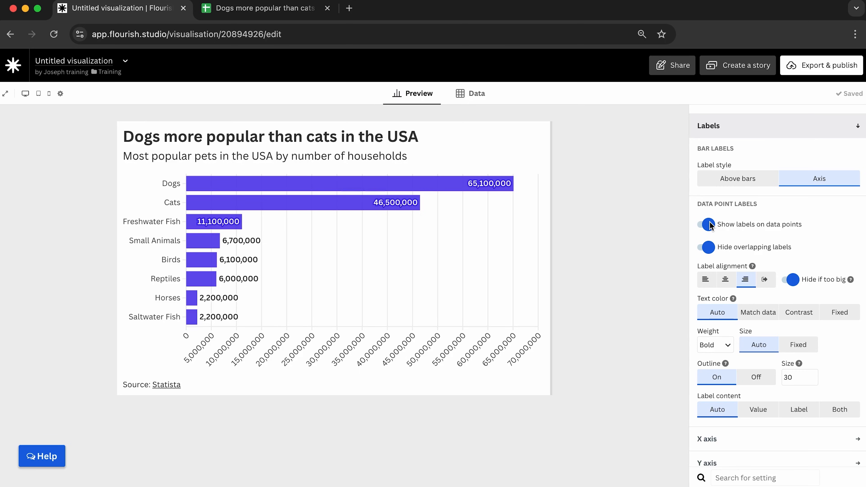
Add the suffix "m" to the chart's values in the number formatting
{"action": "scroll", "coordinate": [781, 224], "scroll_direction": "down", "scroll_amount": 6}
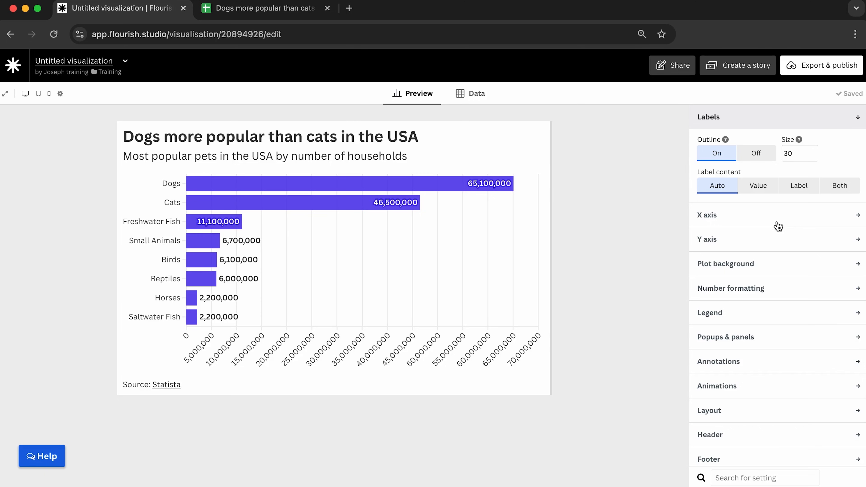
{"action": "left_click", "coordinate": [753, 289]}
{"action": "left_click", "coordinate": [751, 205]}
{"action": "type", "text": "m"}
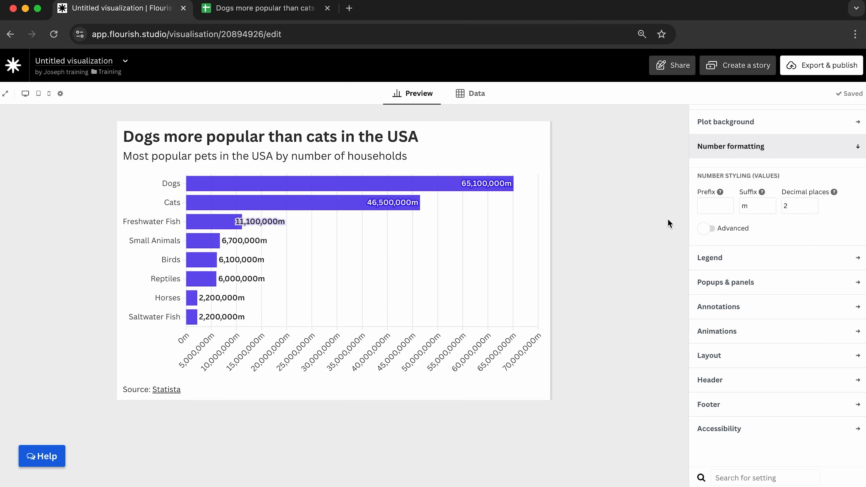
Try "%" as the value suffix and "$" as the prefix, and clear the prefix again
{"action": "left_click", "coordinate": [755, 205]}
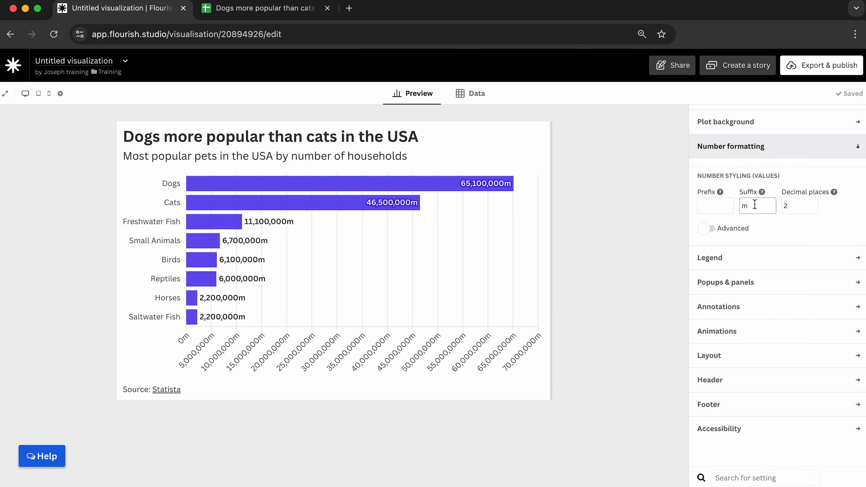
{"action": "key", "text": "BackSpace"}
{"action": "type", "text": "%"}
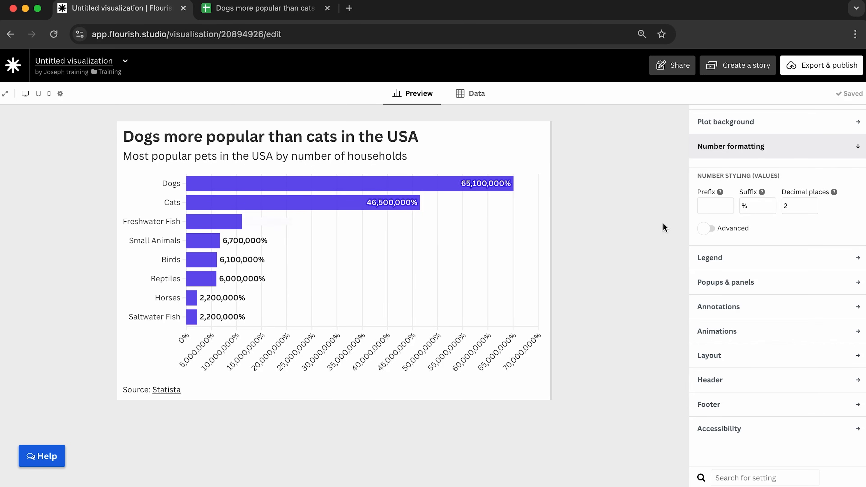
{"action": "left_click", "coordinate": [715, 205]}
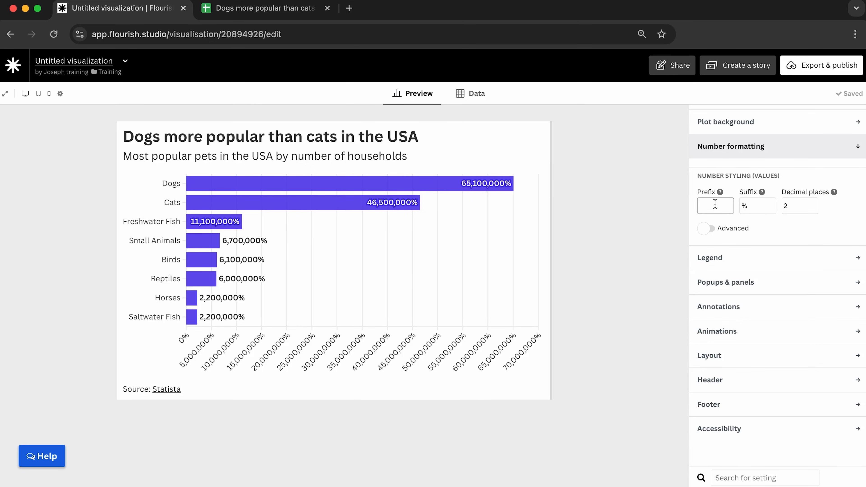
{"action": "type", "text": "$"}
{"action": "key", "text": "BackSpace"}
Restore the value suffix to "m" in the number formatting
{"action": "left_click", "coordinate": [760, 209]}
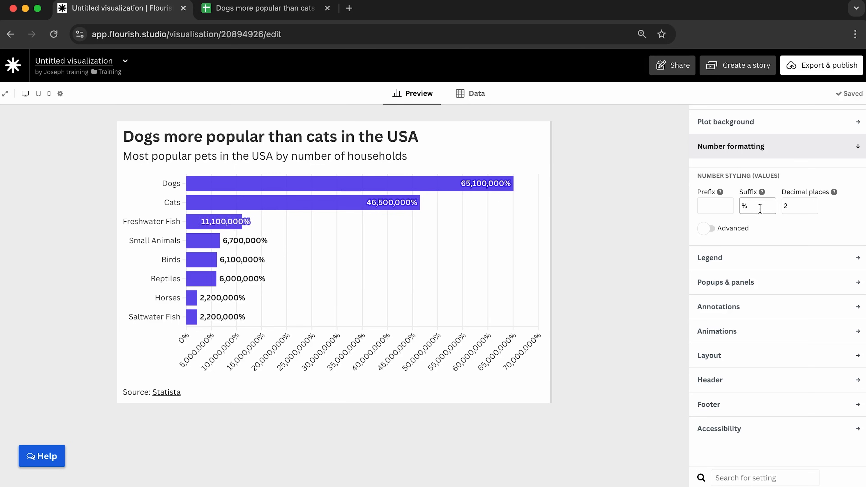
{"action": "key", "text": "BackSpace"}
{"action": "type", "text": "m"}
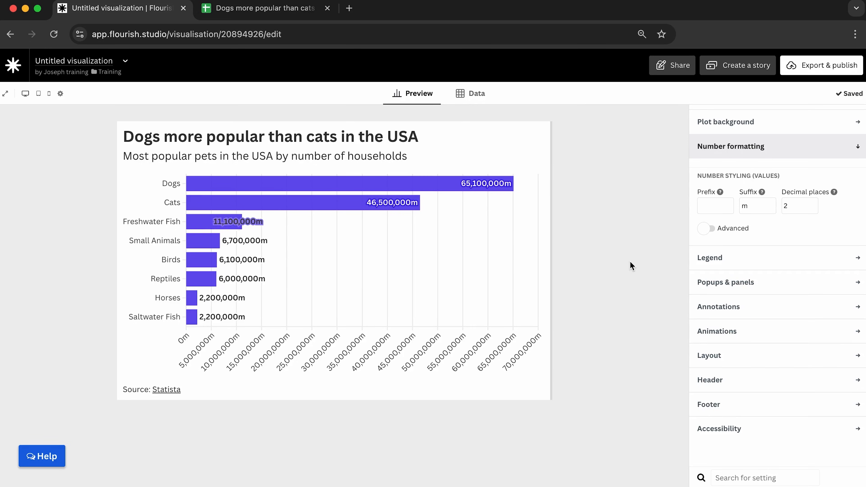
Enable the advanced number formatting and divide the chart's values by 1000000
{"action": "left_click", "coordinate": [708, 228]}
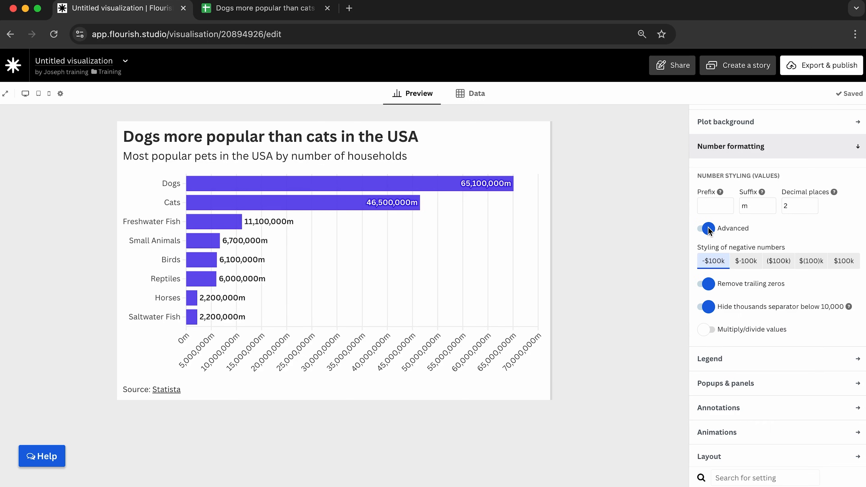
{"action": "left_click", "coordinate": [707, 329]}
{"action": "left_click", "coordinate": [754, 353]}
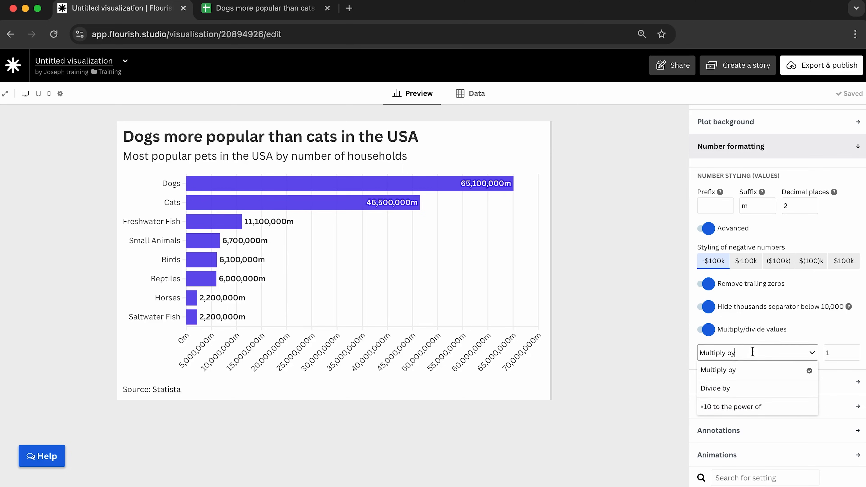
{"action": "left_click", "coordinate": [746, 389]}
{"action": "left_click", "coordinate": [839, 352]}
{"action": "type", "text": "000000"}
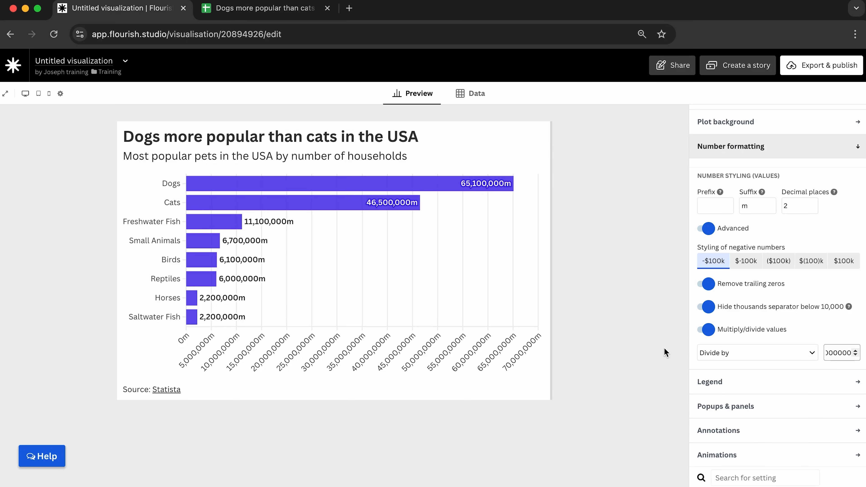
{"action": "left_click", "coordinate": [664, 348]}
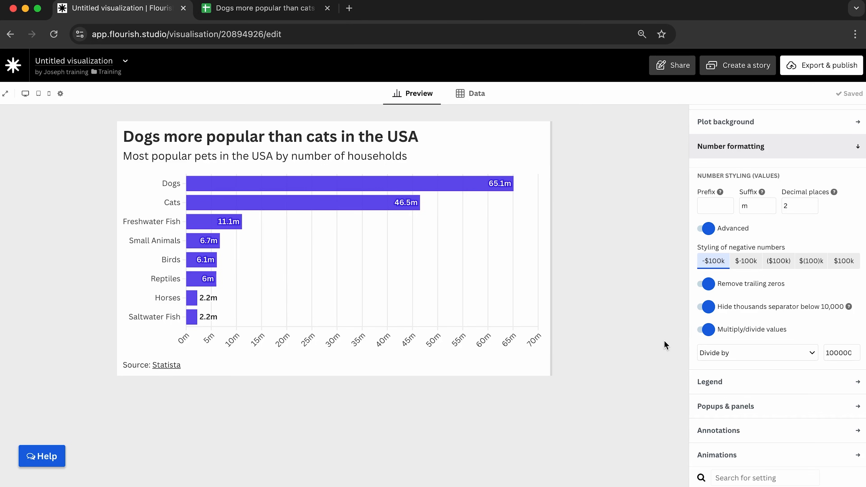
Set the X axis position to Hidden
{"action": "mouse_move", "coordinate": [502, 185]}
{"action": "left_click", "coordinate": [753, 146]}
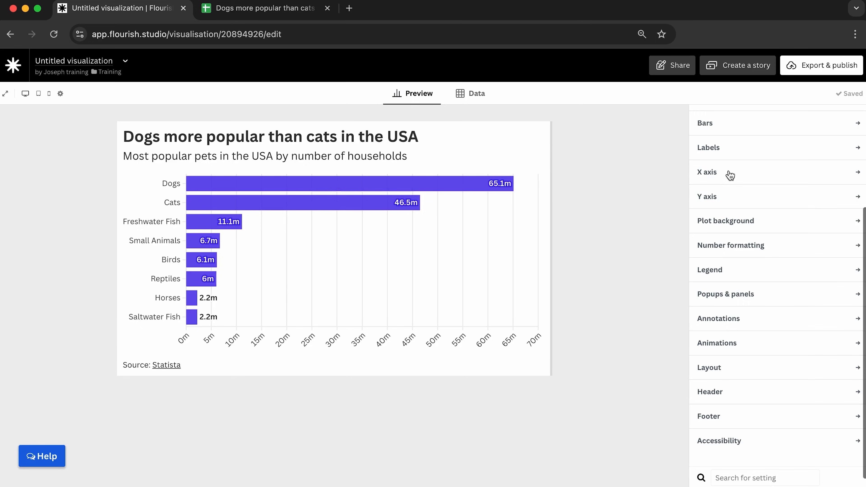
{"action": "left_click", "coordinate": [729, 173]}
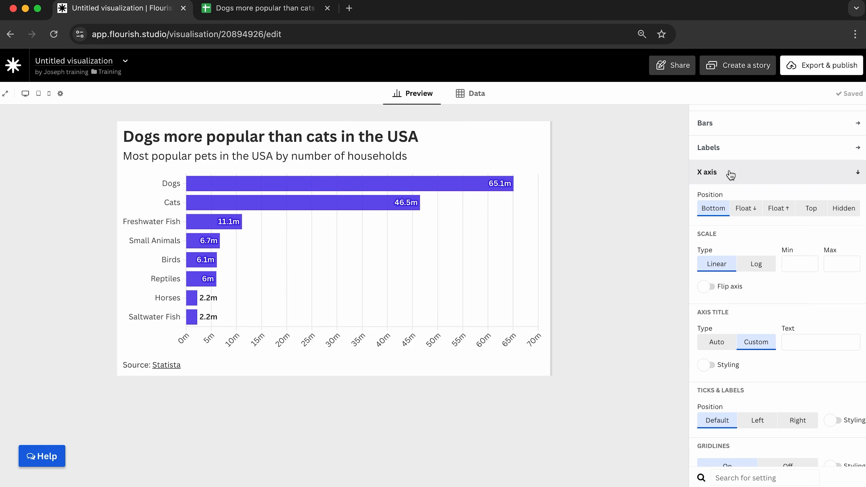
{"action": "left_click", "coordinate": [851, 215]}
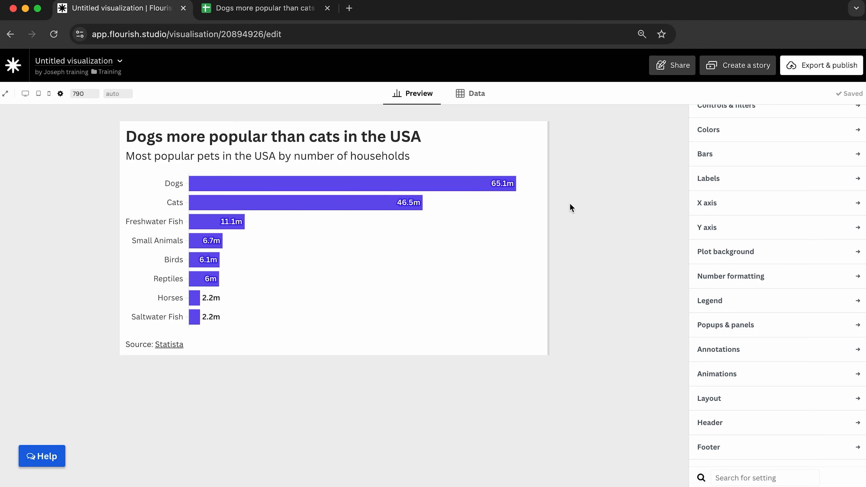
Preview the chart narrowed to a width of 450, at desktop, tablet and mobile widths, and at custom size
{"action": "left_click_drag", "start_coordinate": [546, 204], "coordinate": [453, 236]}
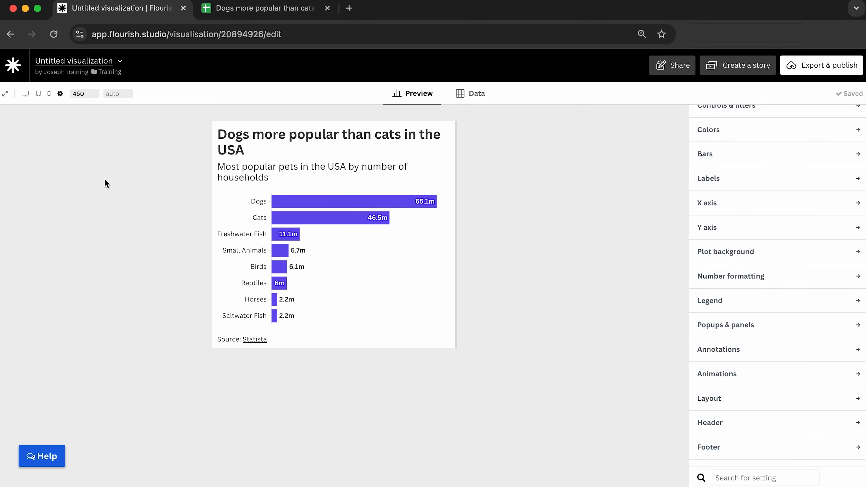
{"action": "left_click", "coordinate": [26, 95]}
{"action": "left_click", "coordinate": [39, 93]}
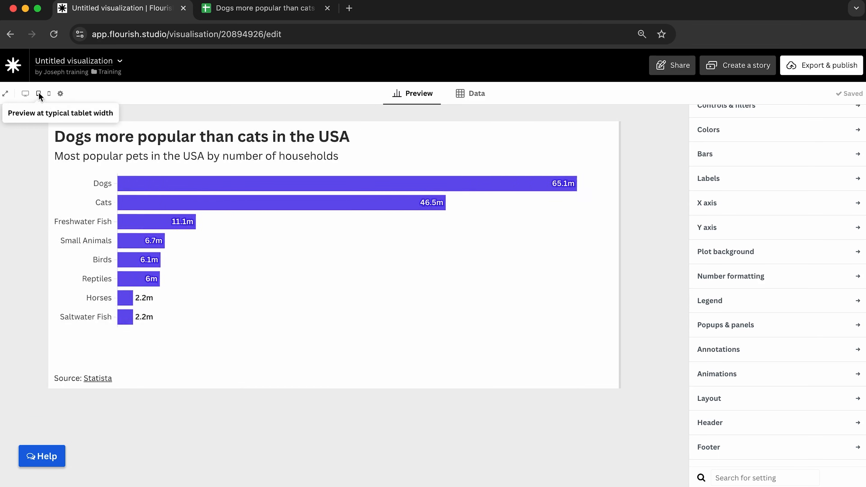
{"action": "left_click", "coordinate": [50, 94]}
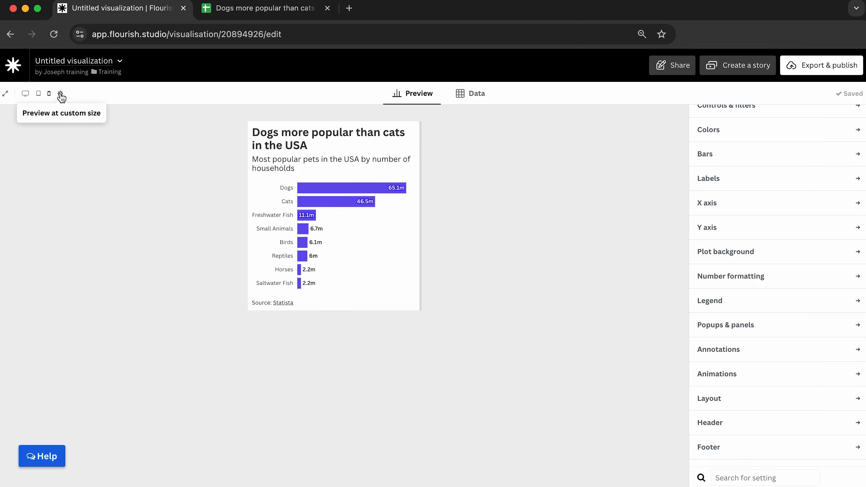
{"action": "left_click", "coordinate": [61, 94]}
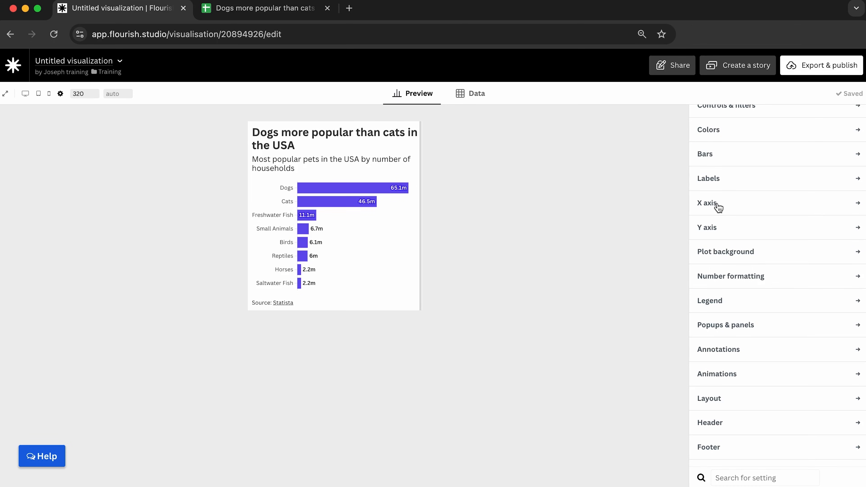
Try the Above bars style for the bar labels and return the label style to Axis
{"action": "left_click", "coordinate": [719, 181]}
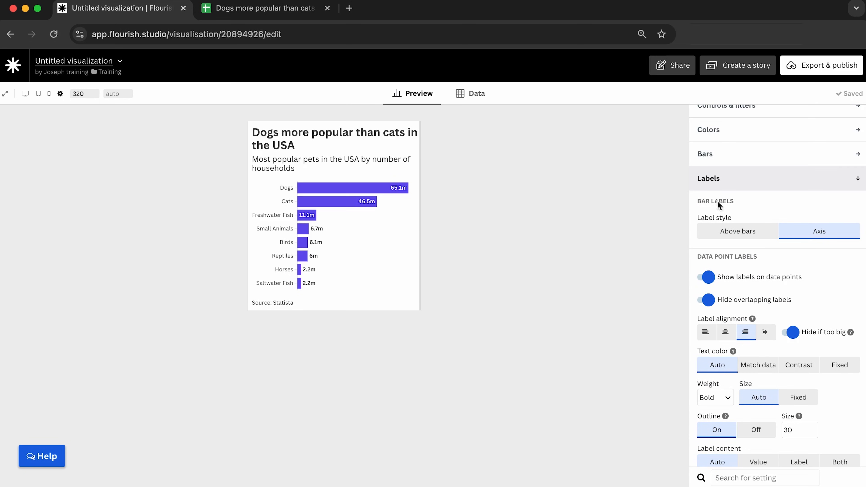
{"action": "left_click", "coordinate": [741, 231]}
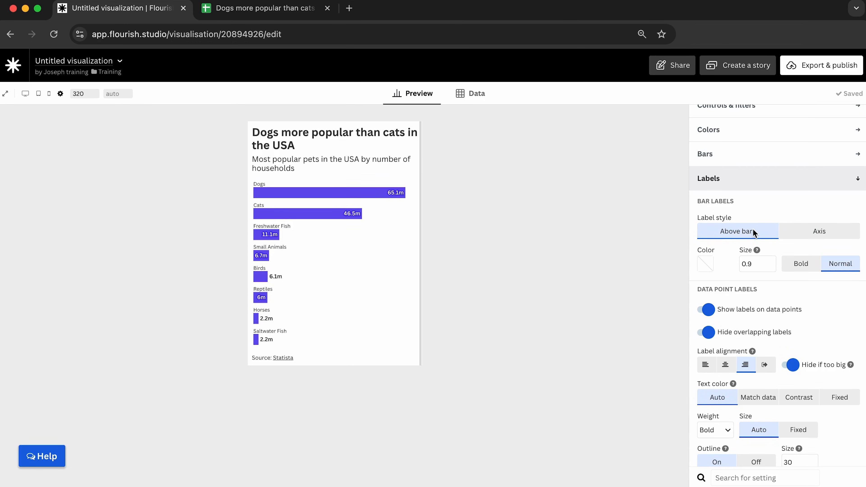
{"action": "left_click", "coordinate": [804, 235]}
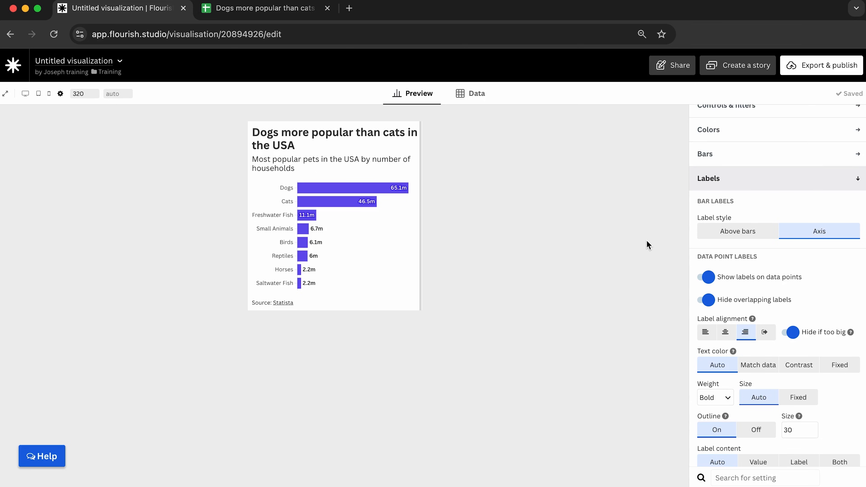
Examine the project's company sharing permission options without changing the current one
{"action": "left_click", "coordinate": [672, 65]}
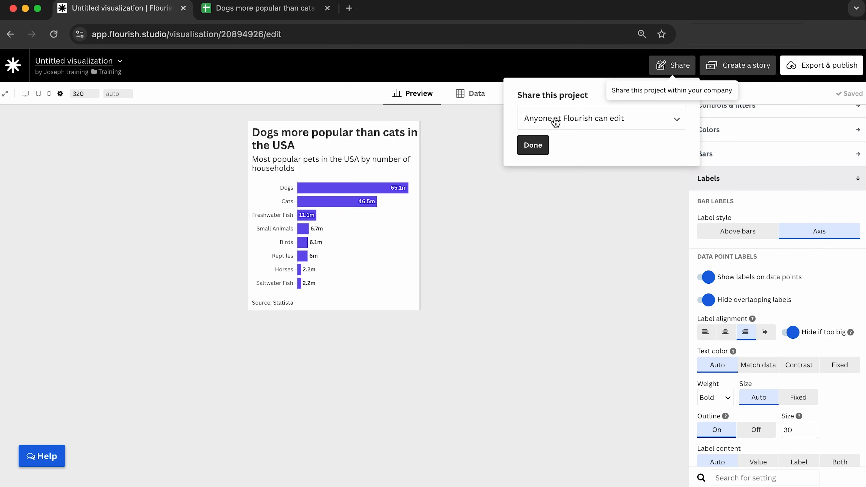
{"action": "left_click", "coordinate": [635, 120]}
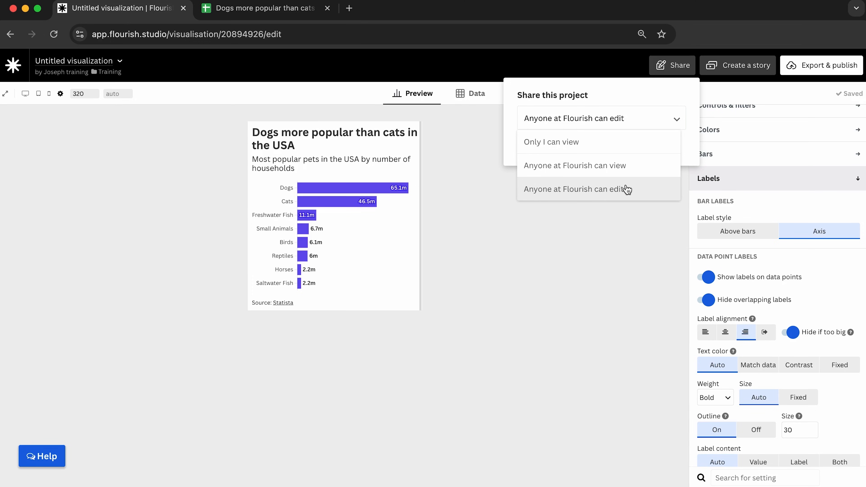
{"action": "left_click", "coordinate": [608, 229]}
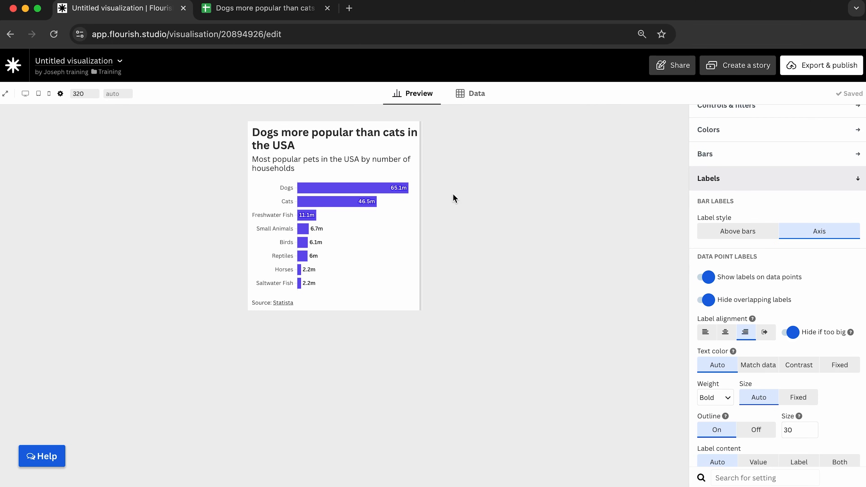
Rename the untitled visualization with the chart's title text, "Dogs more popular than cats in the USA"
{"action": "triple_click", "coordinate": [313, 134]}
{"action": "key", "text": "super+c"}
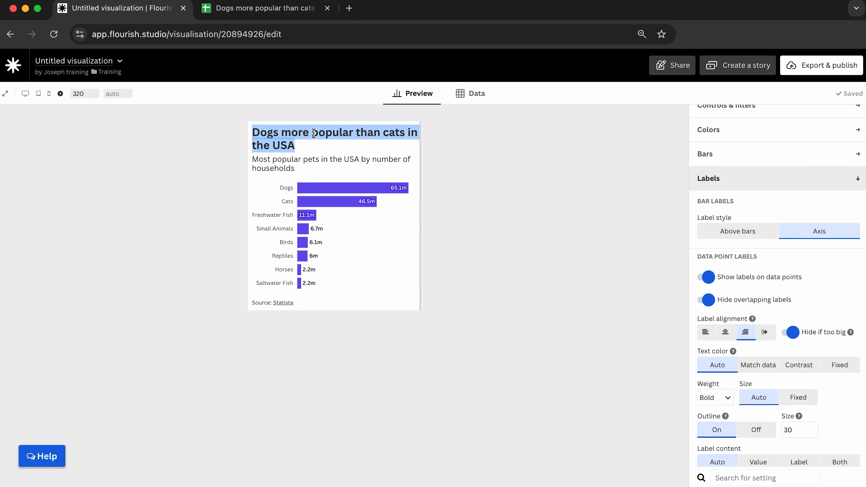
{"action": "triple_click", "coordinate": [60, 59]}
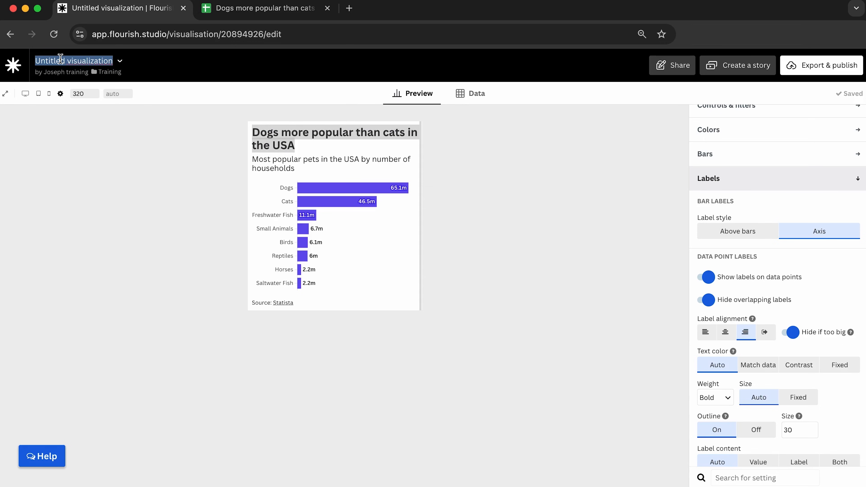
{"action": "key", "text": "BackSpace"}
{"action": "key", "text": "super+v"}
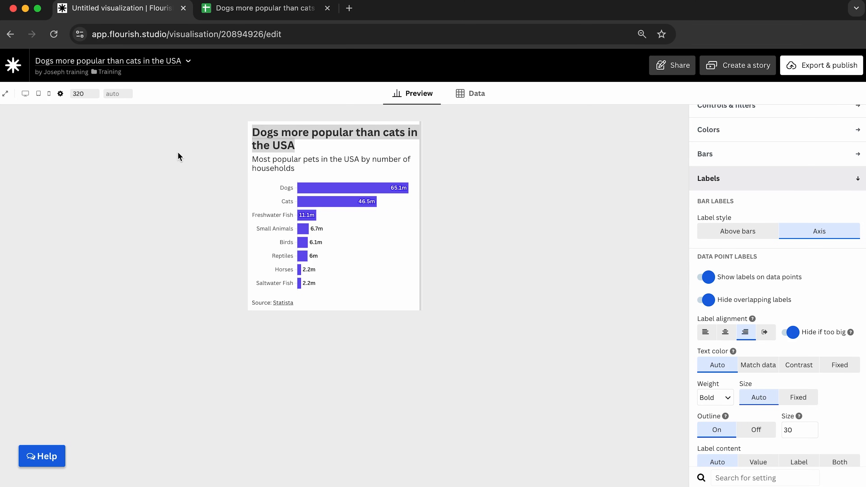
{"action": "left_click", "coordinate": [188, 61]}
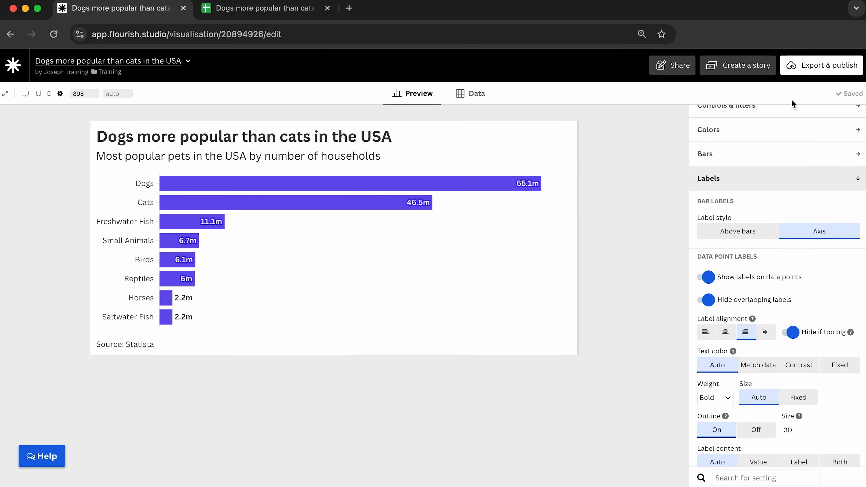
Examine the format options for downloading the chart as a snapshot image, and cancel the download
{"action": "left_click", "coordinate": [810, 69]}
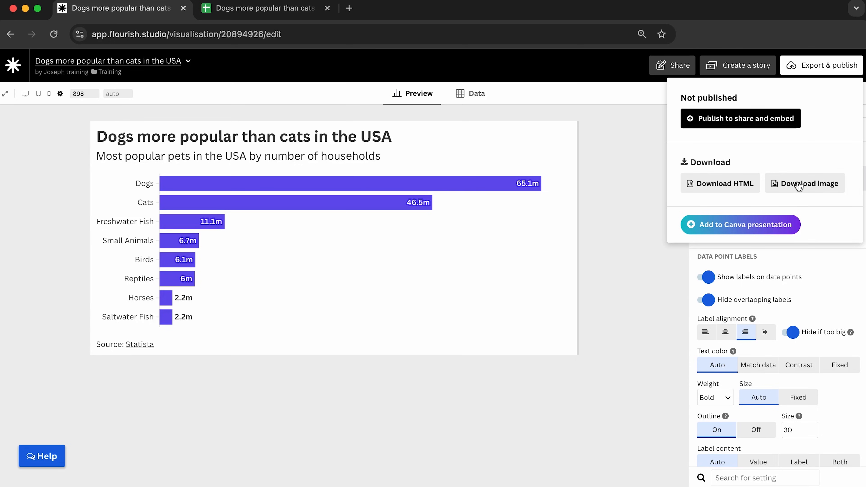
{"action": "left_click", "coordinate": [788, 190]}
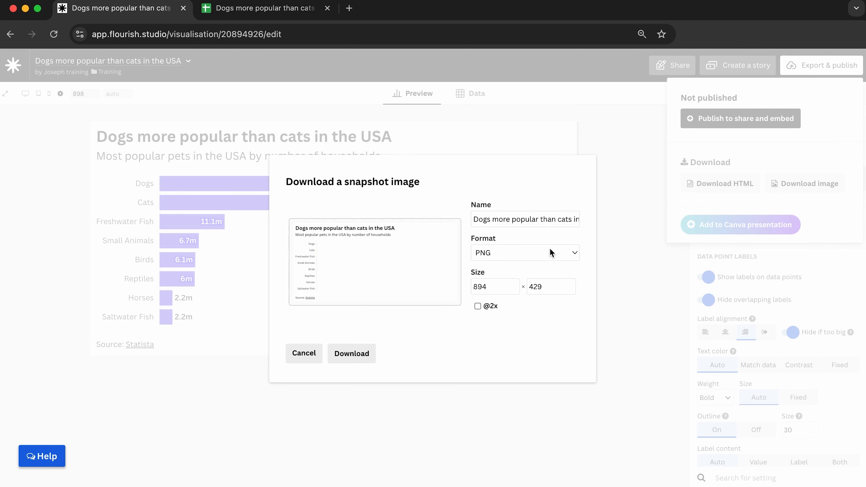
{"action": "left_click", "coordinate": [525, 257]}
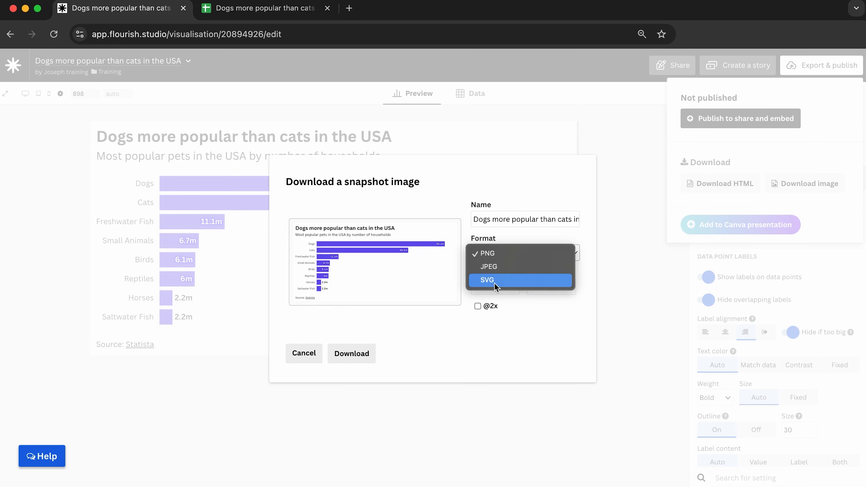
{"action": "left_click", "coordinate": [538, 319]}
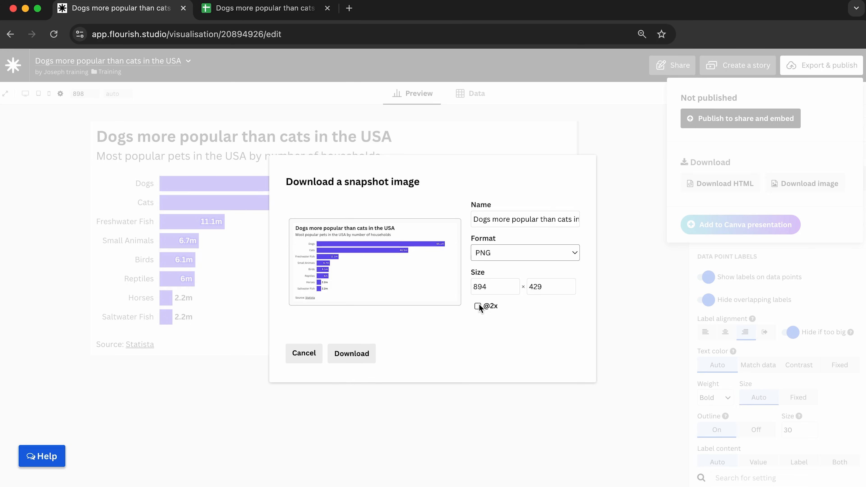
{"action": "left_click", "coordinate": [299, 354]}
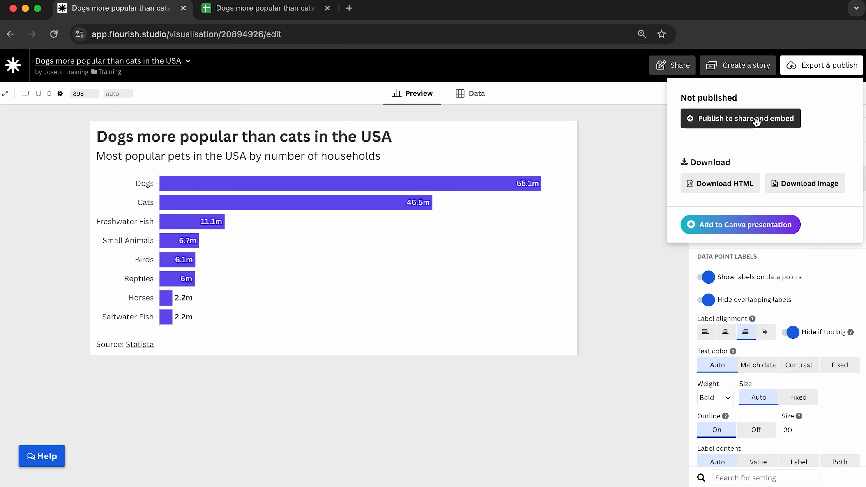
Publish the chart for sharing and embedding, and expand the additional options of its embed code
{"action": "left_click", "coordinate": [737, 125]}
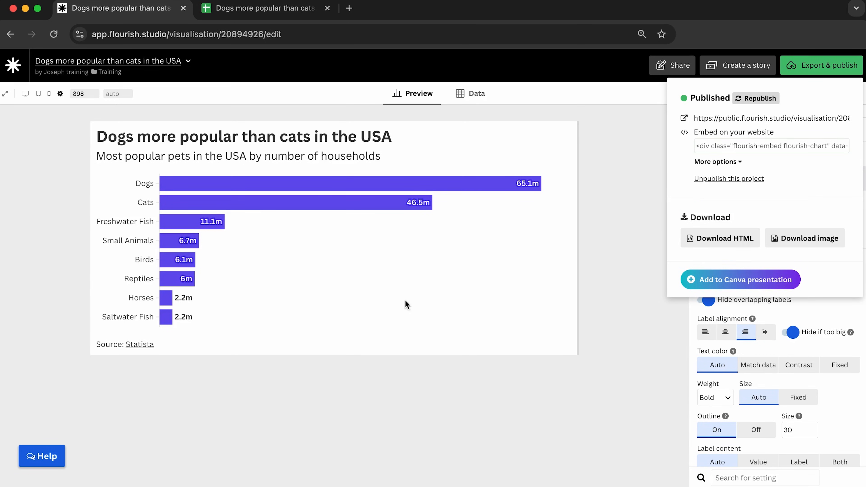
{"action": "left_click_drag", "start_coordinate": [699, 146], "coordinate": [842, 141]}
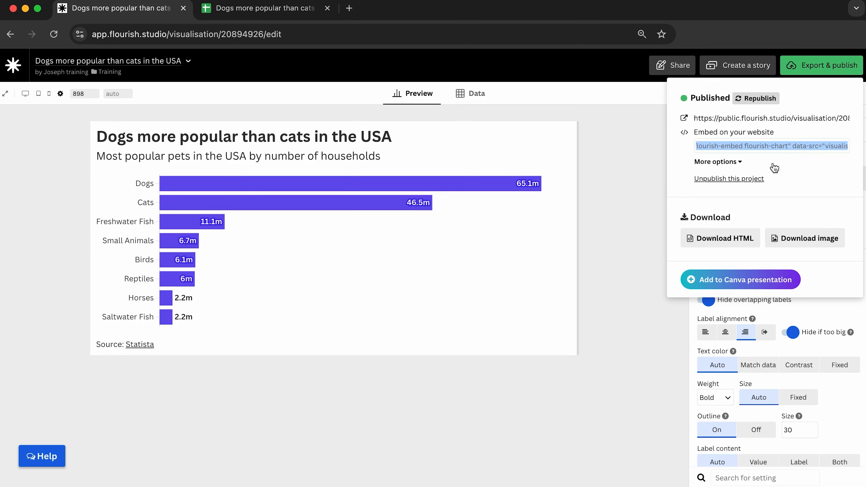
{"action": "left_click", "coordinate": [741, 163]}
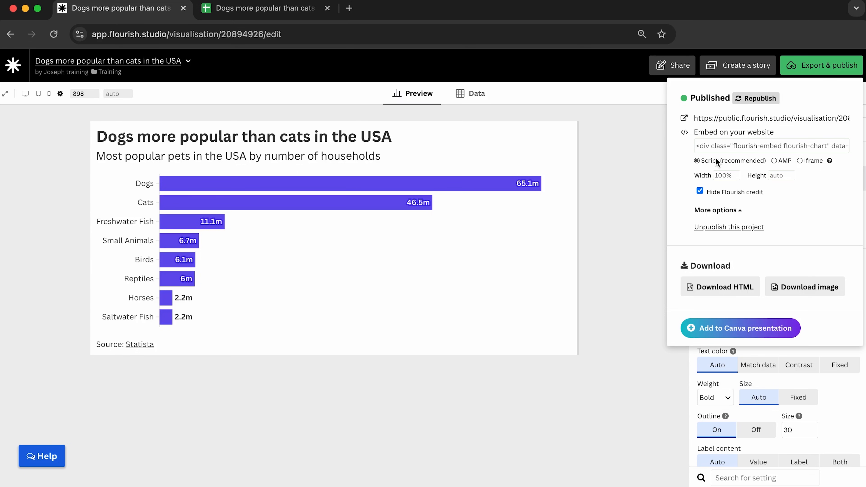
View the published chart's public page in a new browser tab and return to the chart editor
{"action": "right_click", "coordinate": [747, 120]}
{"action": "left_click", "coordinate": [733, 123]}
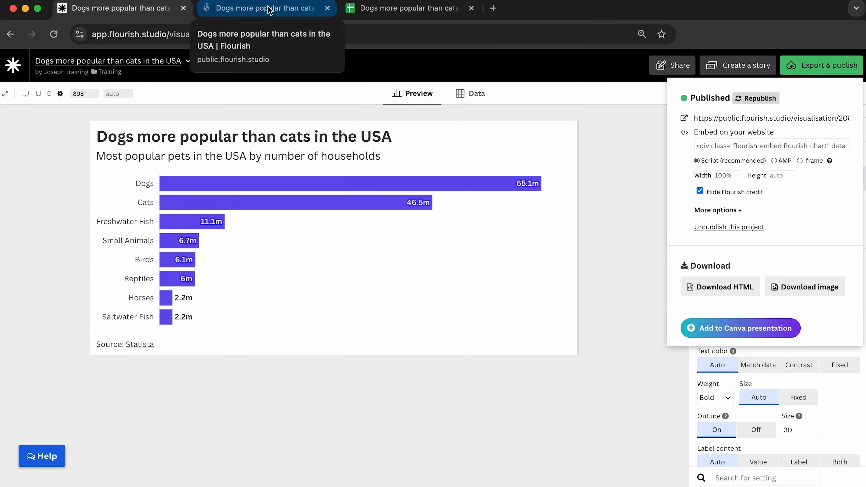
{"action": "left_click", "coordinate": [270, 11]}
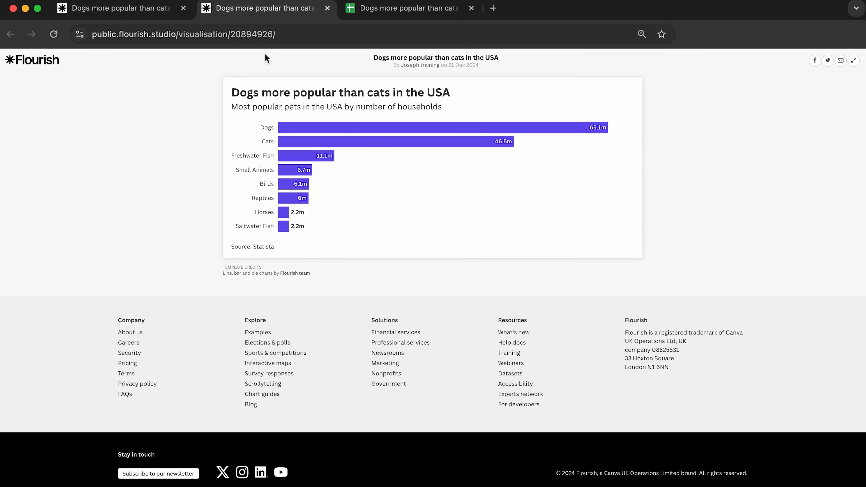
{"action": "left_click", "coordinate": [123, 13]}
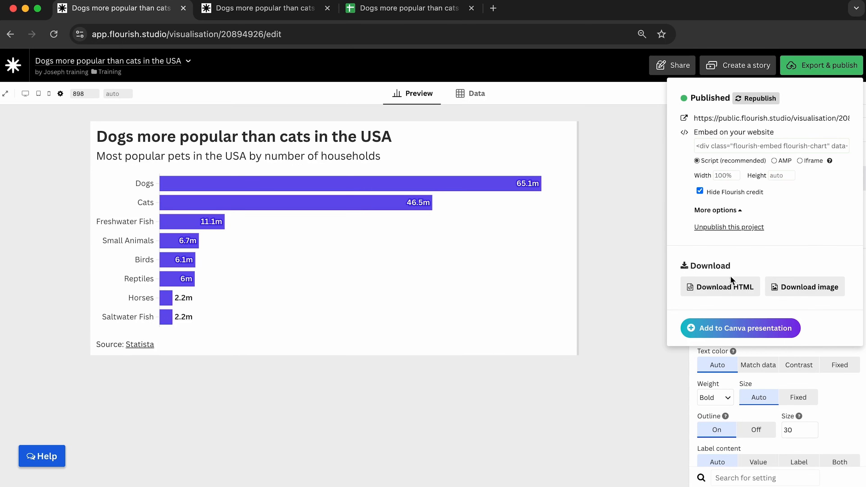
{"action": "left_click", "coordinate": [639, 276]}
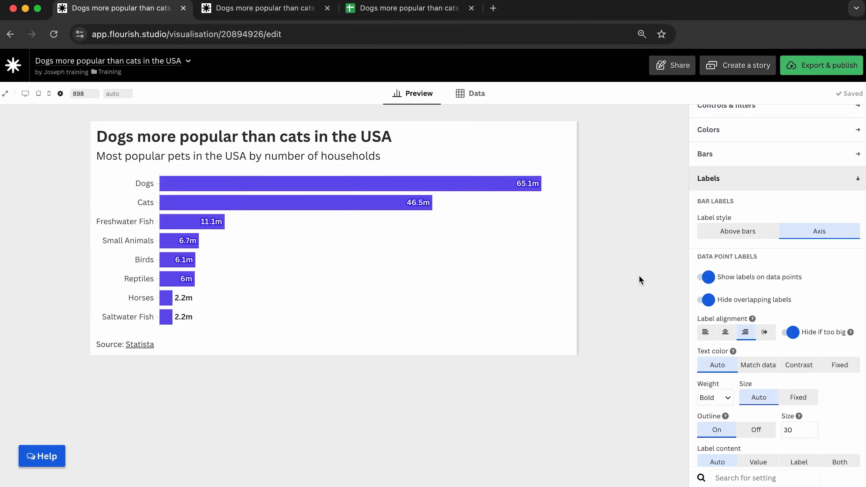